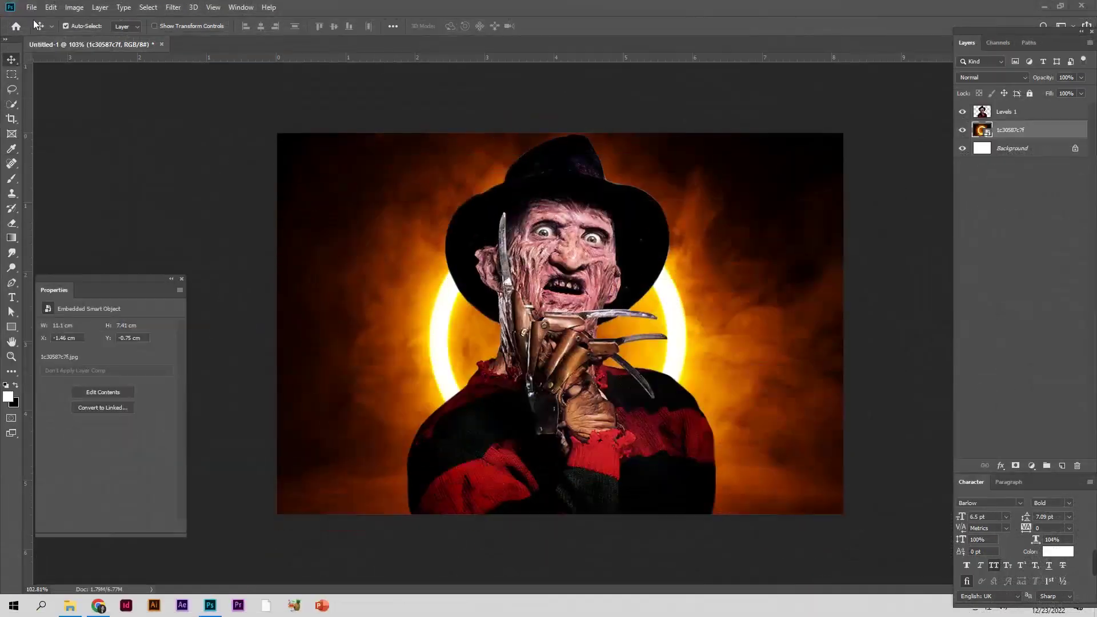
# Step: Create a new 8.17 × 5.5 cm, 300 ppi document
pyautogui.click(31, 6)
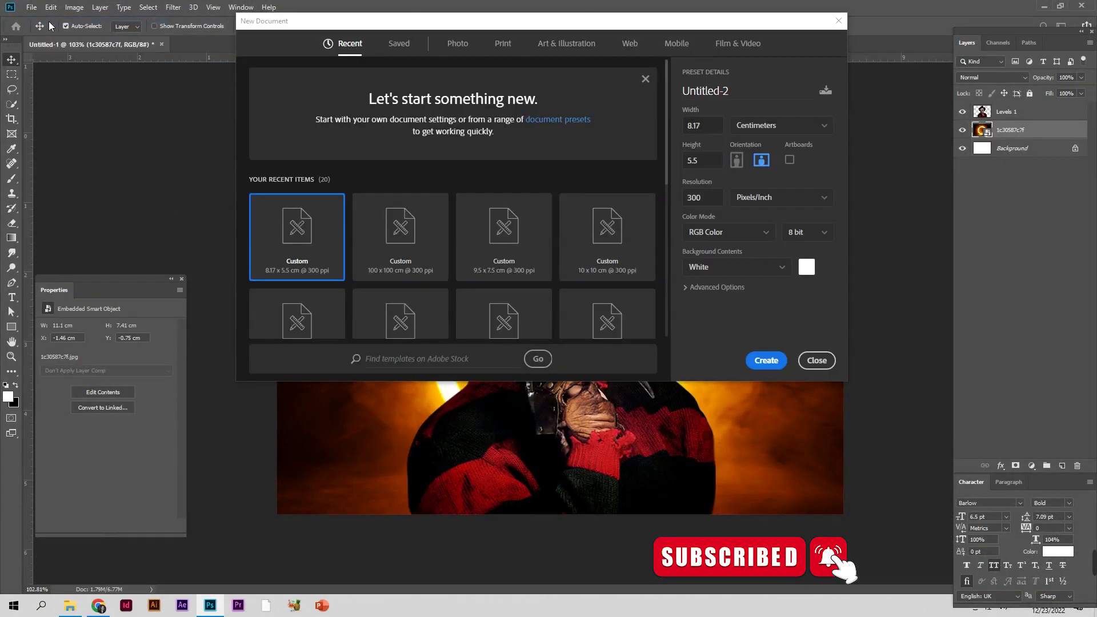
pyautogui.click(758, 362)
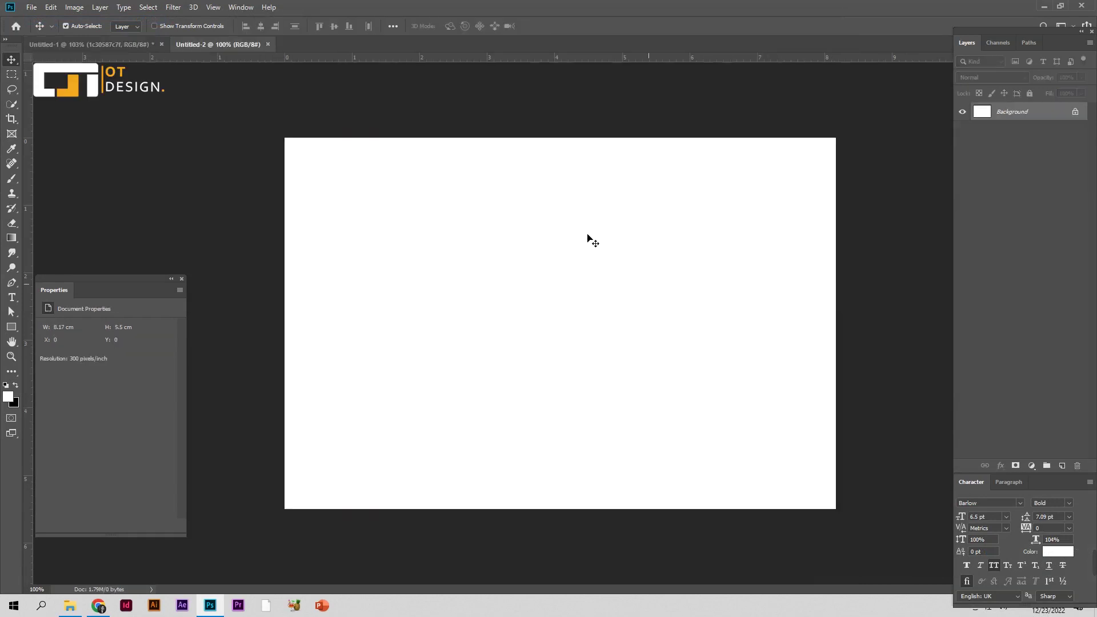
pyautogui.click(44, 45)
# Step: Bring the fire background and Freddy layers from Untitled-1 into Untitled-2, with the fire nudged left
pyautogui.moveTo(449, 193); pyautogui.dragTo(228, 42)
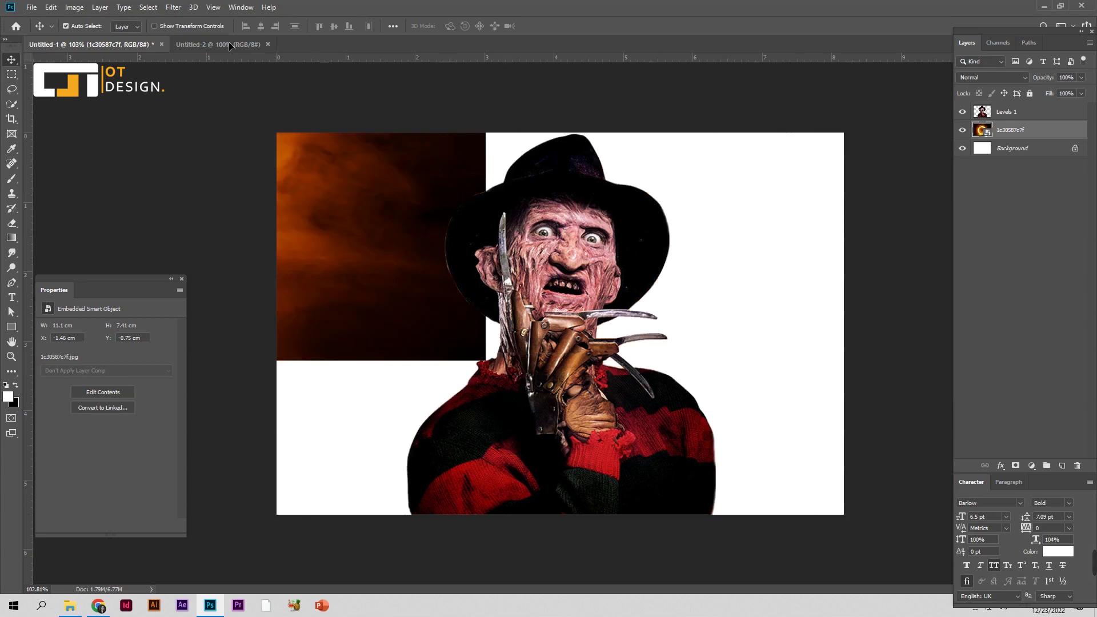
pyautogui.moveTo(229, 42); pyautogui.dragTo(574, 351)
pyautogui.moveTo(585, 312)
pyautogui.mouseDown()
pyautogui.moveTo(590, 361)
pyautogui.moveTo(576, 356)
pyautogui.mouseUp()
pyautogui.moveTo(745, 318); pyautogui.dragTo(738, 320)
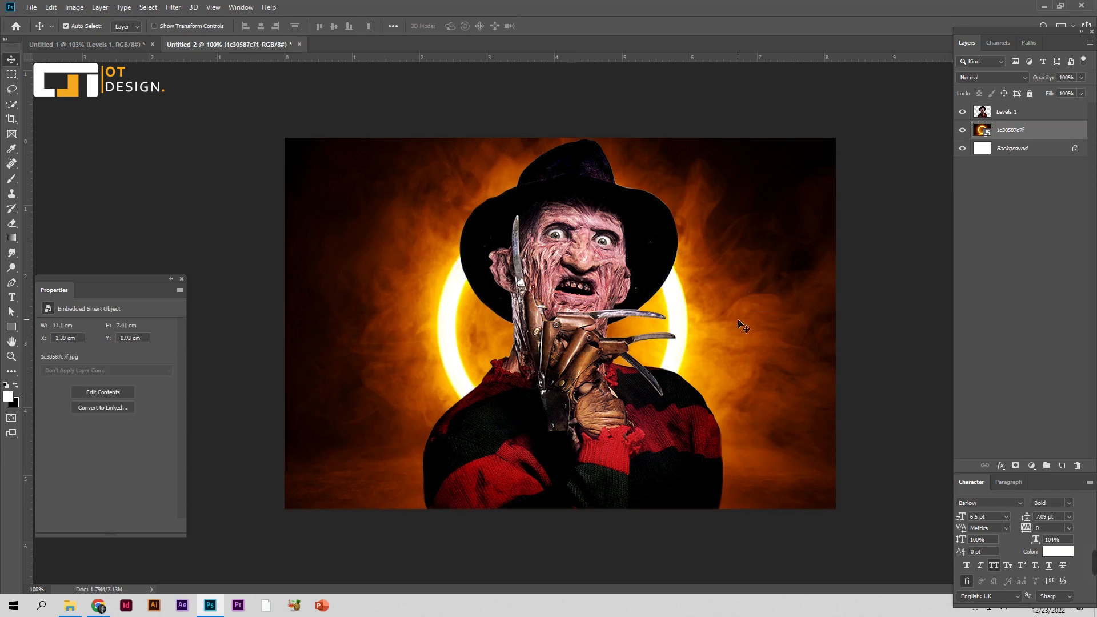
pyautogui.click(74, 7)
pyautogui.moveTo(92, 36)
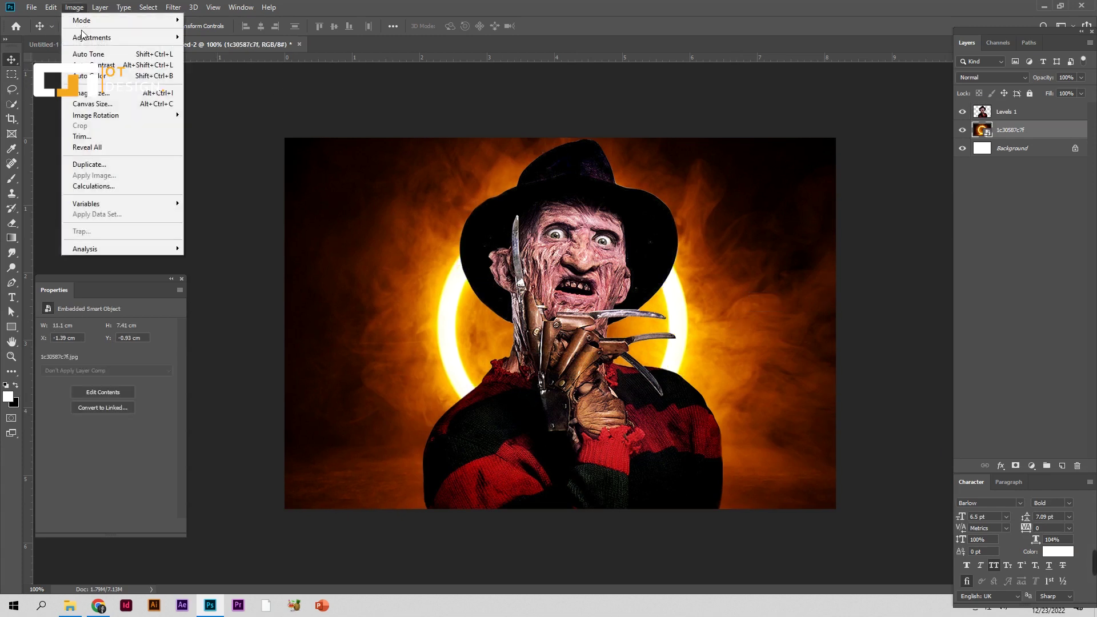
# Step: Apply Levels 0 / 1.10 / 247 to the fiery background smart object
pyautogui.click(217, 48)
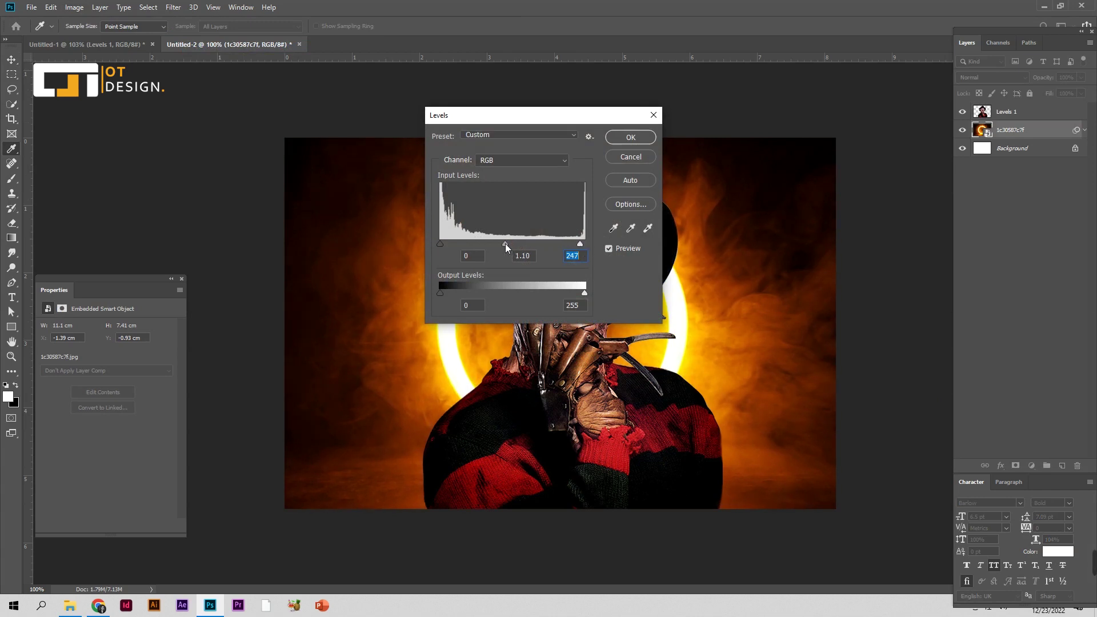
pyautogui.click(627, 138)
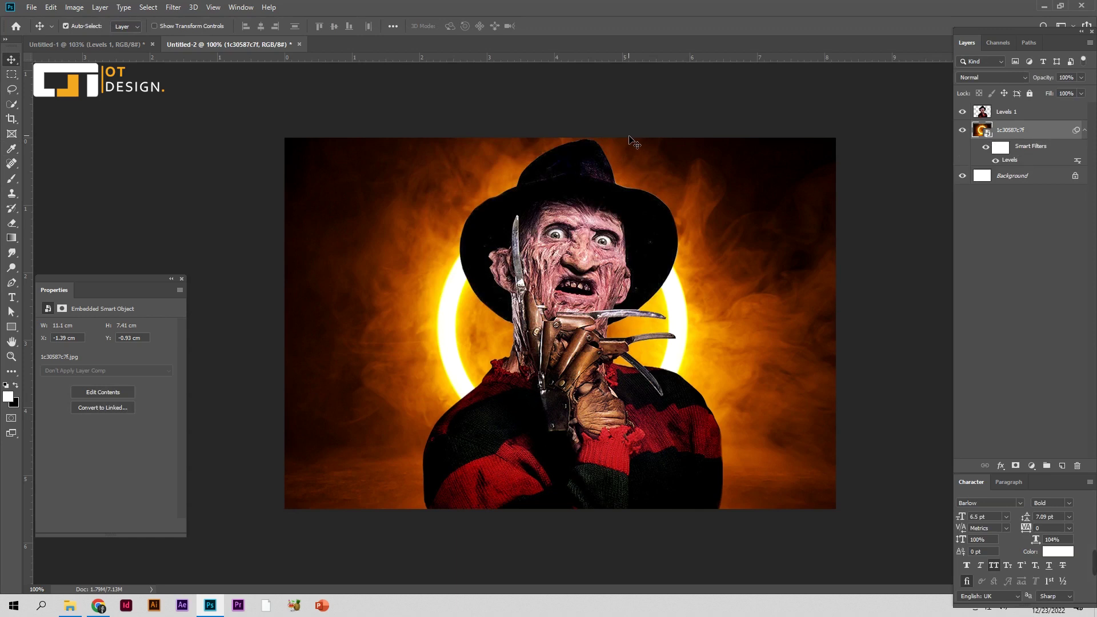
pyautogui.click(564, 237)
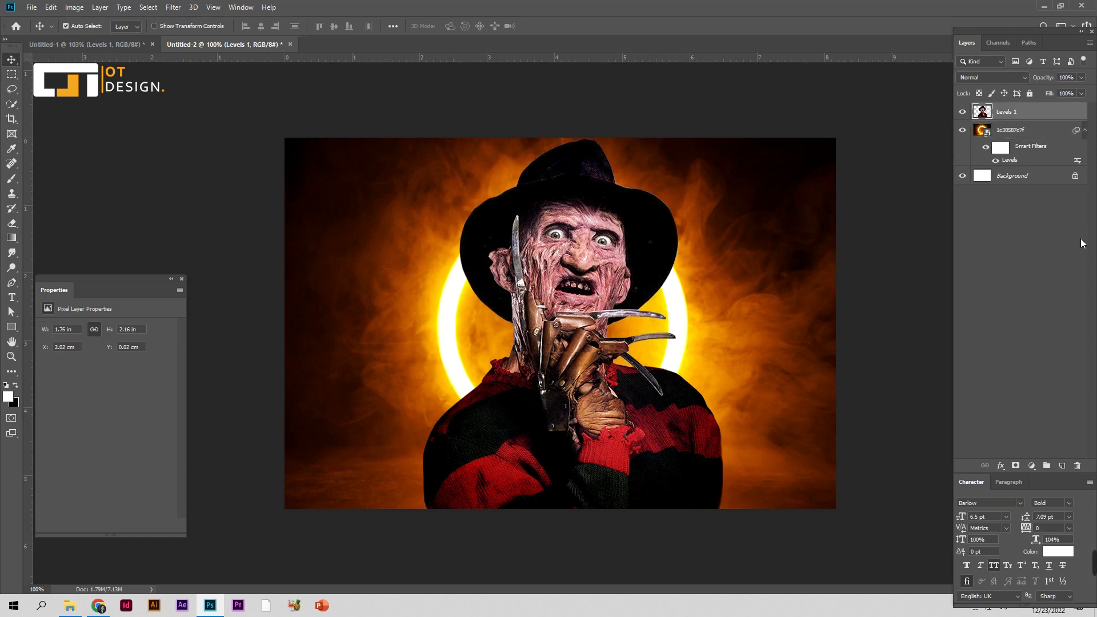
pyautogui.click(1051, 466)
# Step: Clip the new layer to Freddy and ready a round brush loaded with orange sampled from the glow
pyautogui.keyDown('alt'); pyautogui.click(1009, 122); pyautogui.keyUp('alt')
pyautogui.press('b')
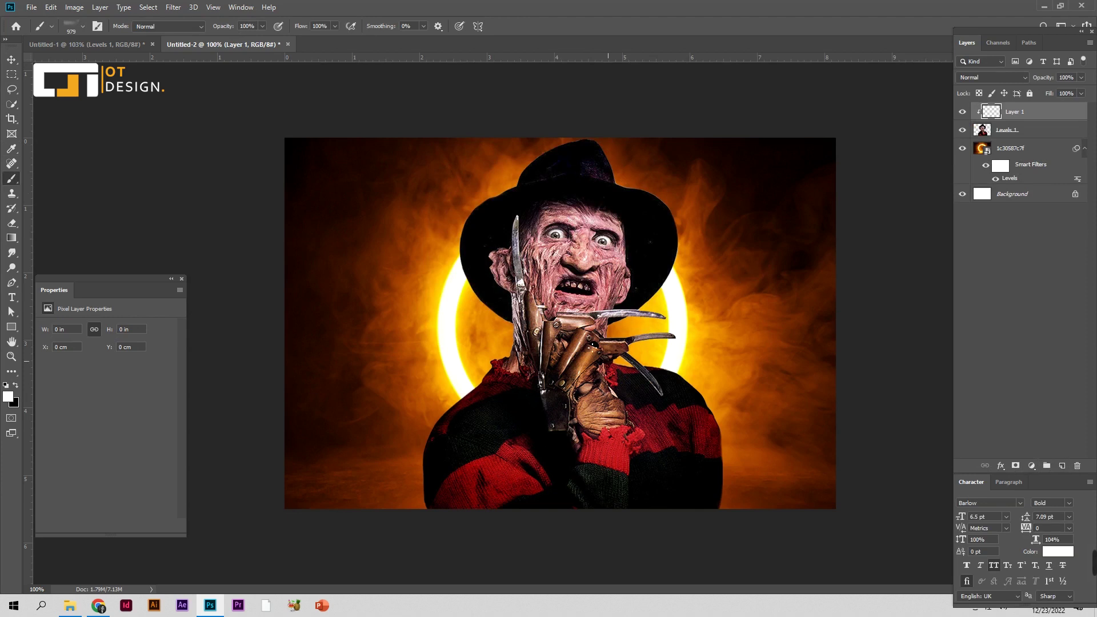
pyautogui.click(71, 27)
pyautogui.click(80, 114)
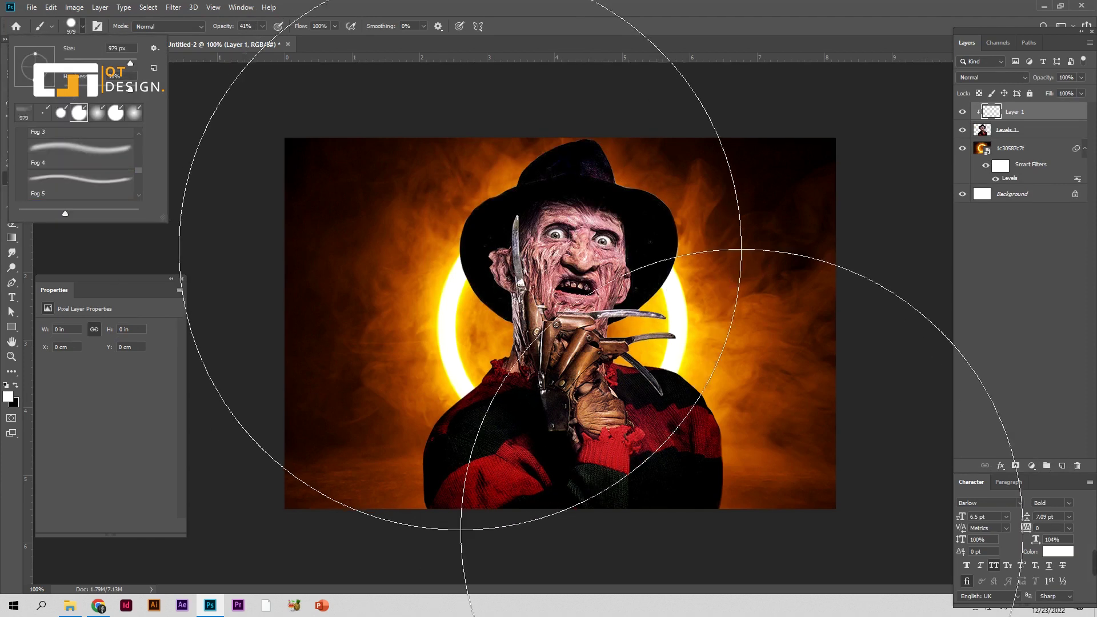
pyautogui.moveTo(132, 64); pyautogui.dragTo(111, 65)
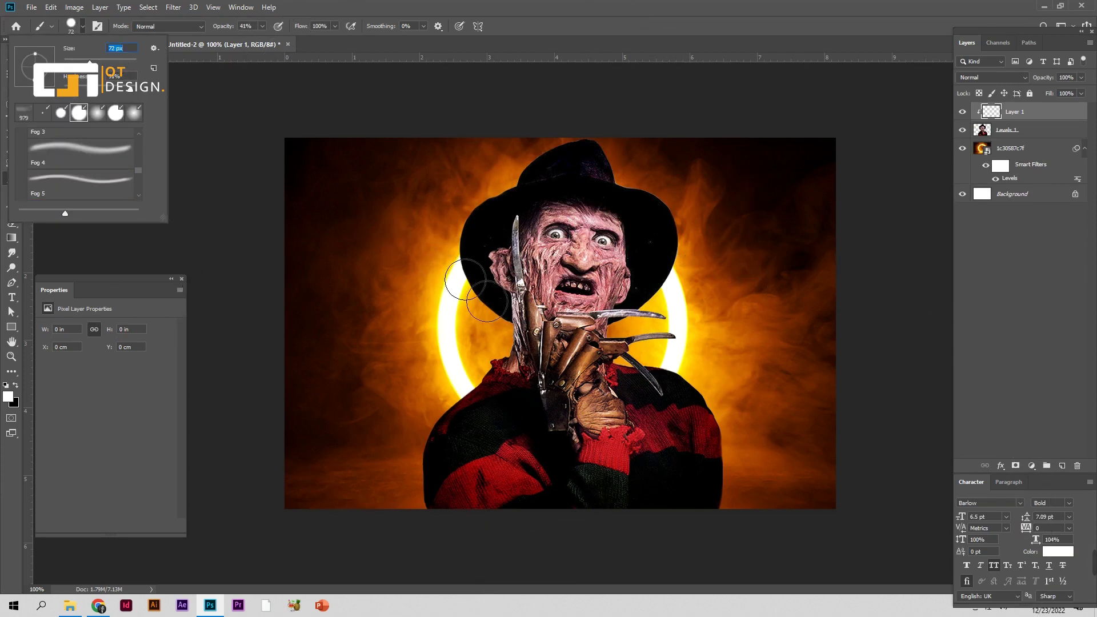
pyautogui.click(457, 307)
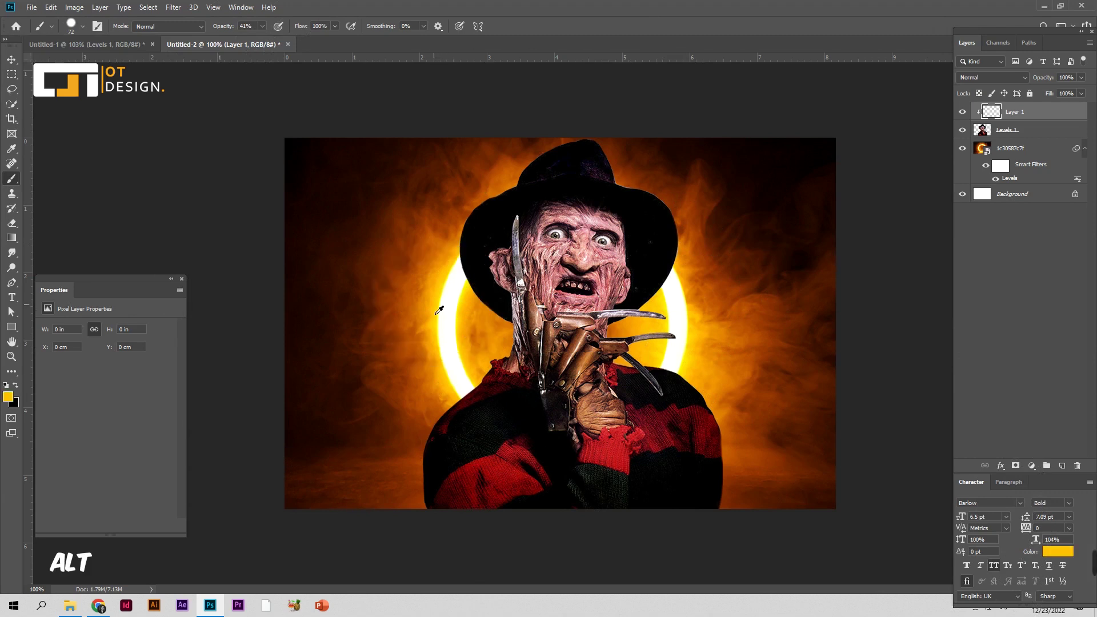
pyautogui.keyDown('alt'); pyautogui.click(418, 331); pyautogui.keyUp('alt')
pyautogui.keyDown('alt'); pyautogui.click(422, 329); pyautogui.keyUp('alt')
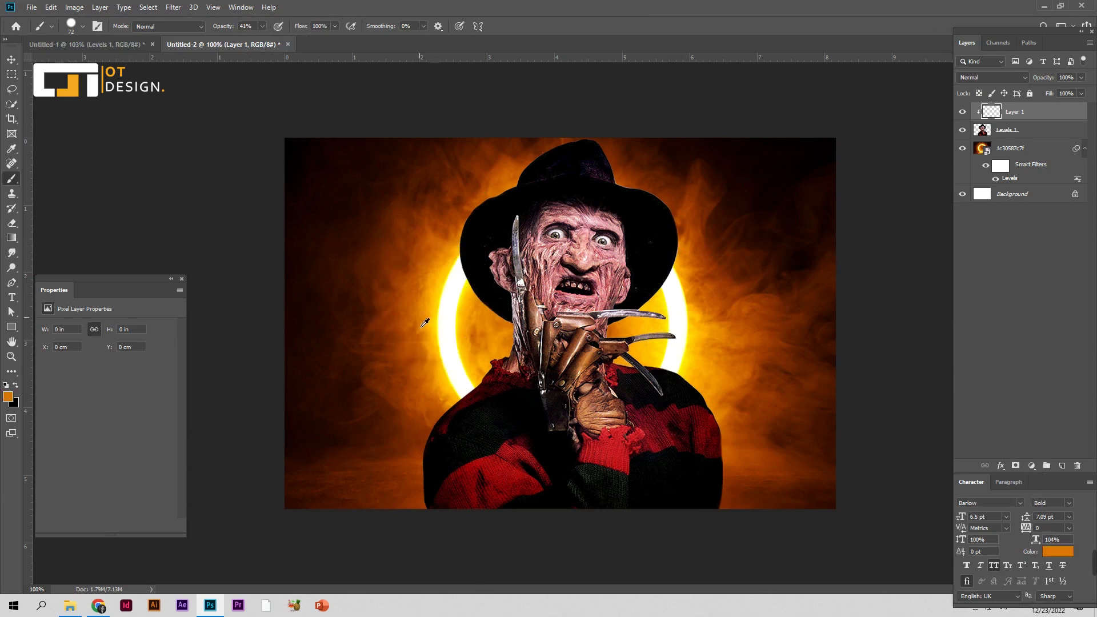
pyautogui.keyDown('alt'); pyautogui.click(428, 321); pyautogui.keyUp('alt')
# Step: Paint a soft orange stroke on Freddy's sweater using a 37 px soft brush at 67% opacity
pyautogui.scroll(3, 489, 341)
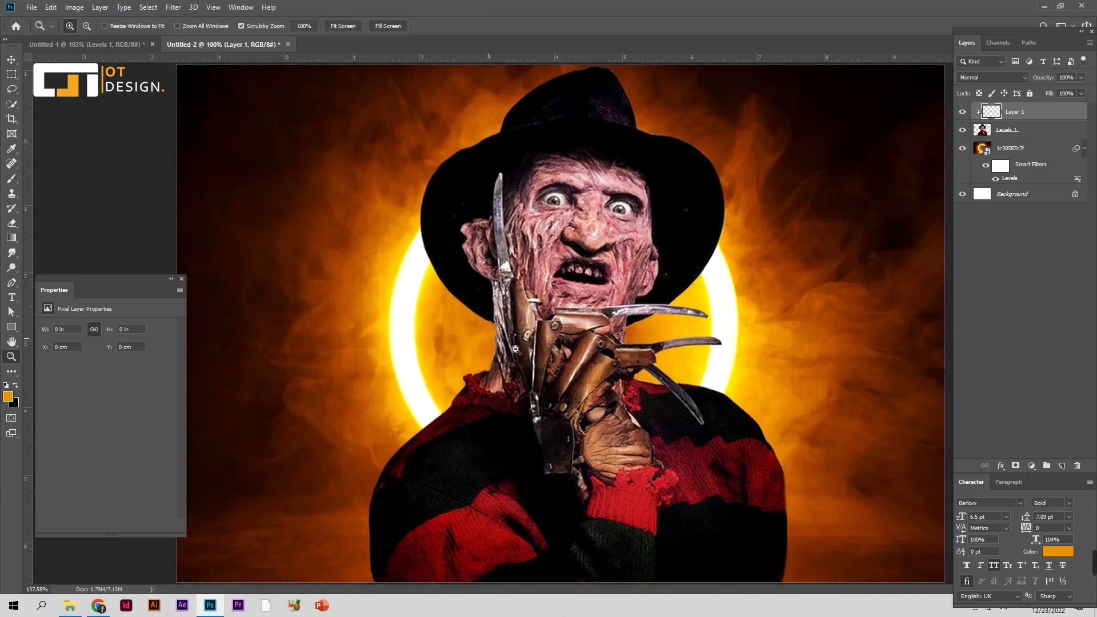
pyautogui.rightClick(483, 324)
pyautogui.doubleClick(572, 401)
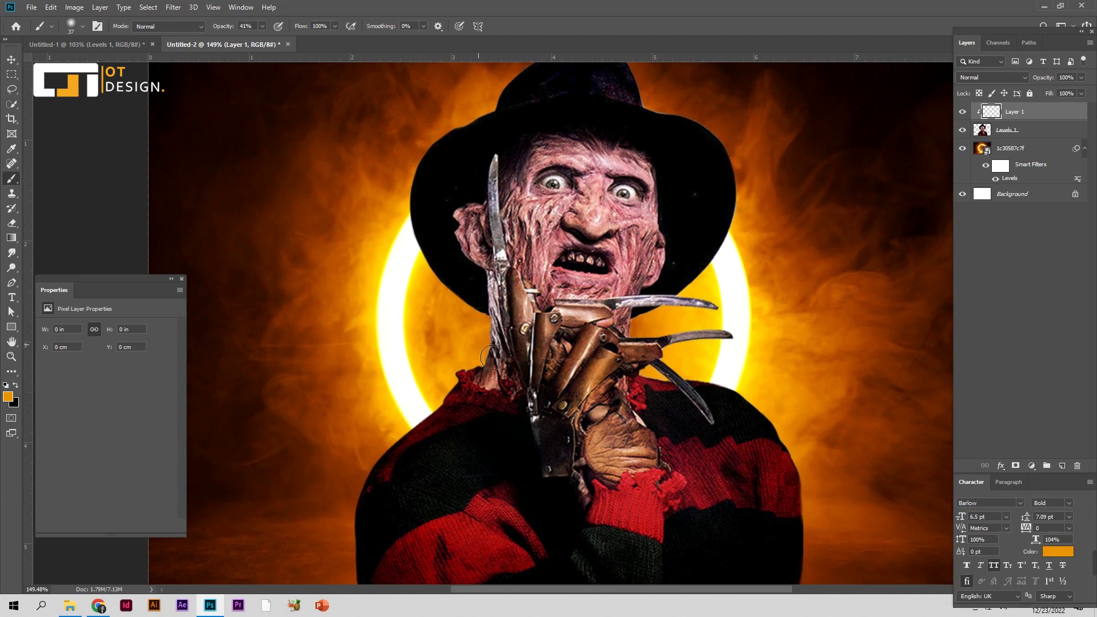
pyautogui.moveTo(219, 26); pyautogui.dragTo(243, 26)
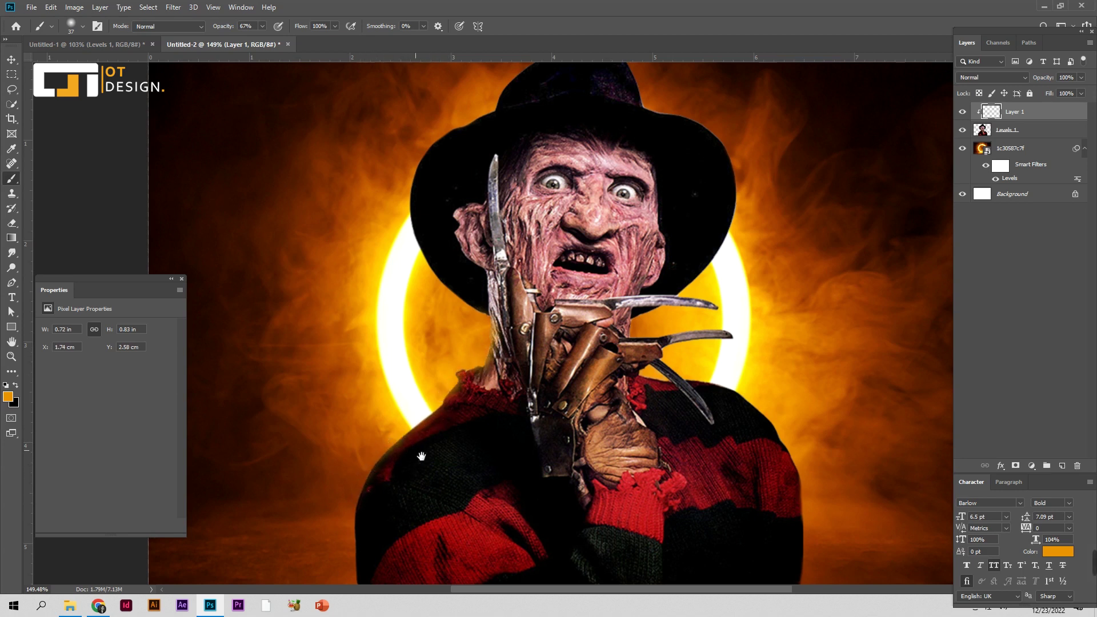
pyautogui.moveTo(421, 453); pyautogui.dragTo(495, 379)
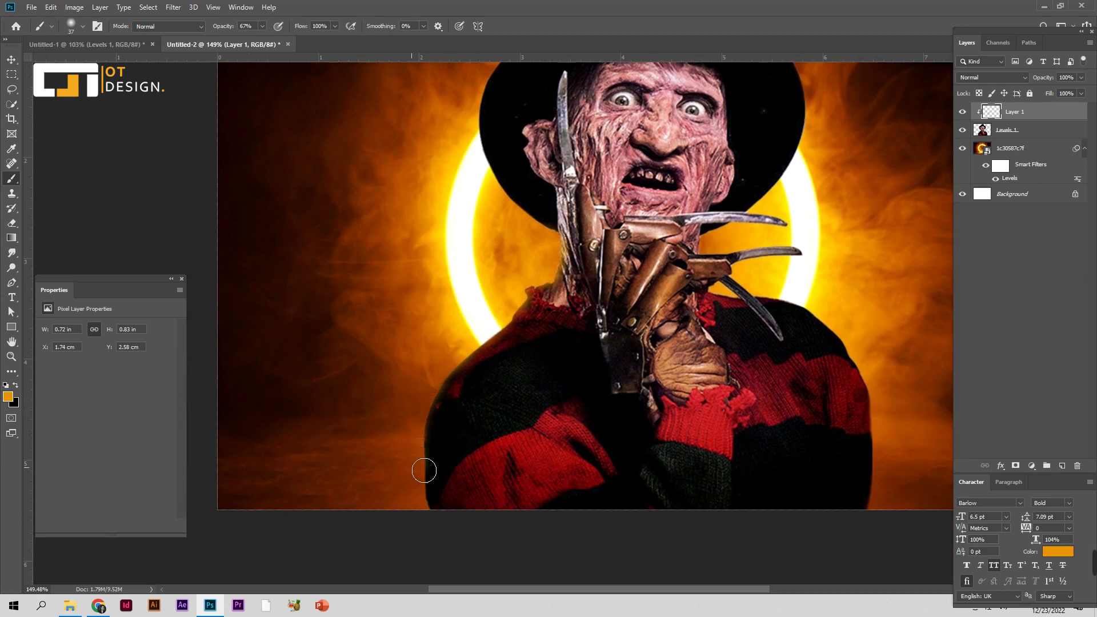
pyautogui.moveTo(670, 424); pyautogui.dragTo(693, 424)
# Step: Add a layer mask to Layer 1 and paint orange glow along Freddy's claws
pyautogui.click(1021, 465)
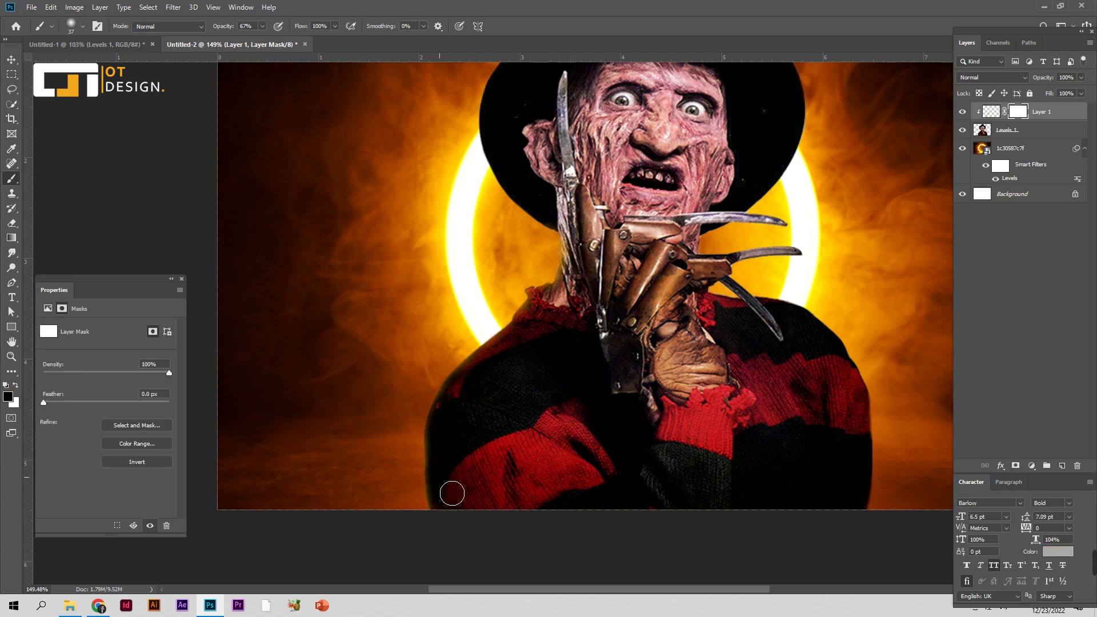
pyautogui.moveTo(766, 360); pyautogui.dragTo(557, 413)
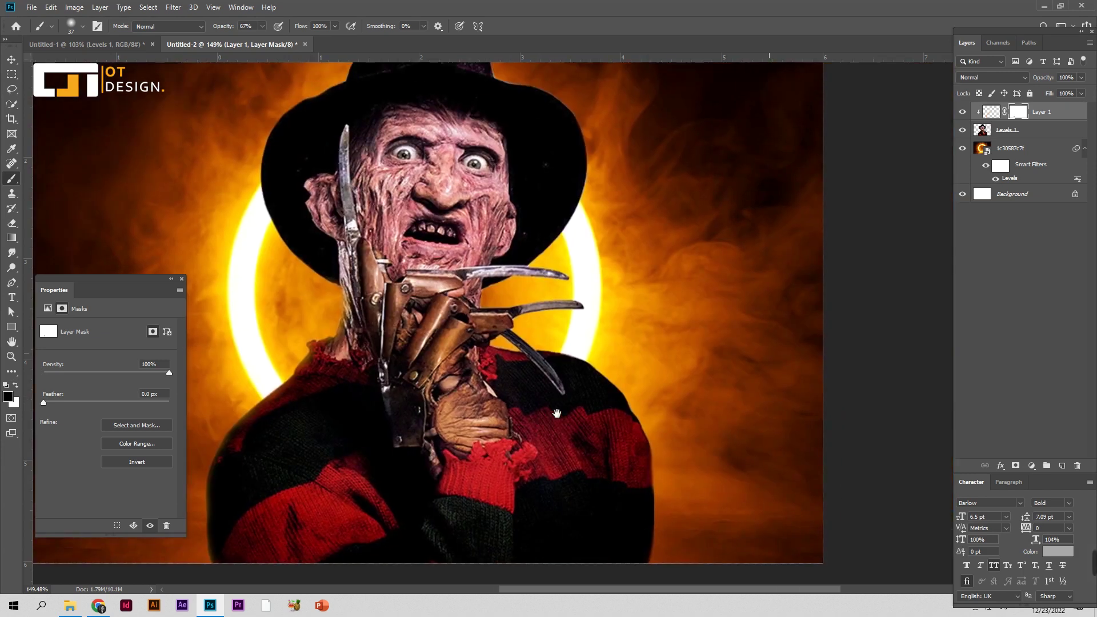
pyautogui.click(994, 117)
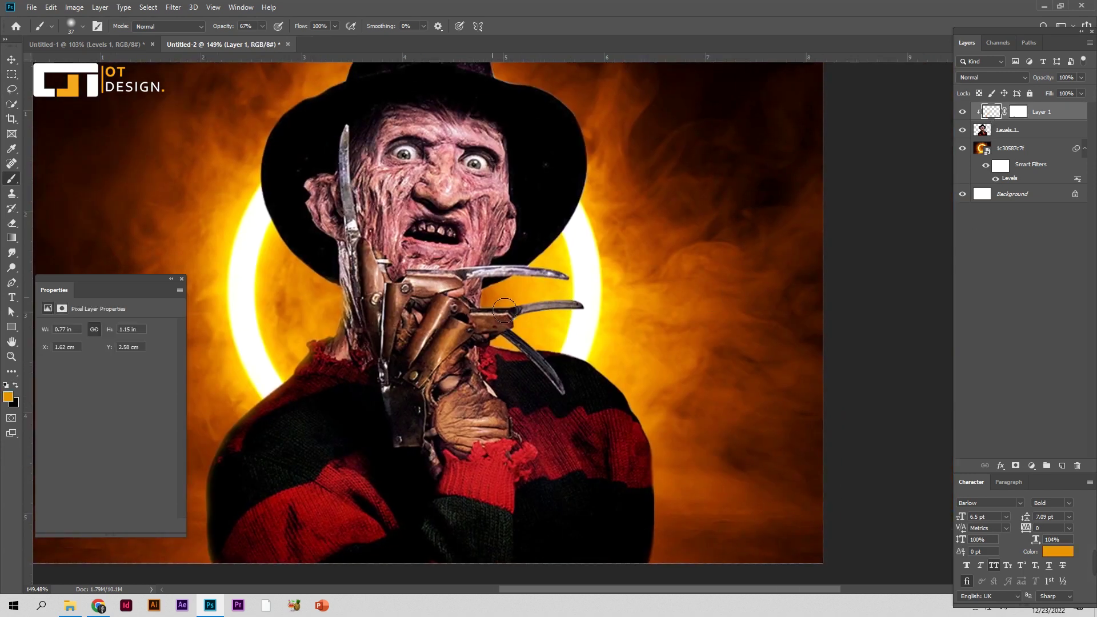
pyautogui.moveTo(515, 356); pyautogui.dragTo(503, 355)
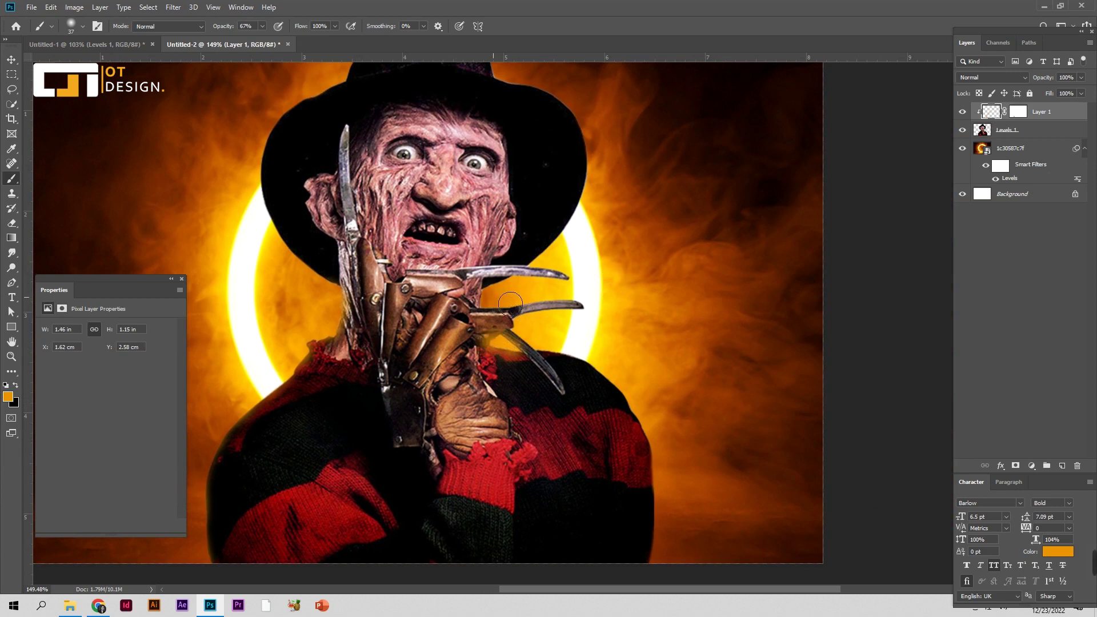
pyautogui.moveTo(554, 303); pyautogui.dragTo(483, 308)
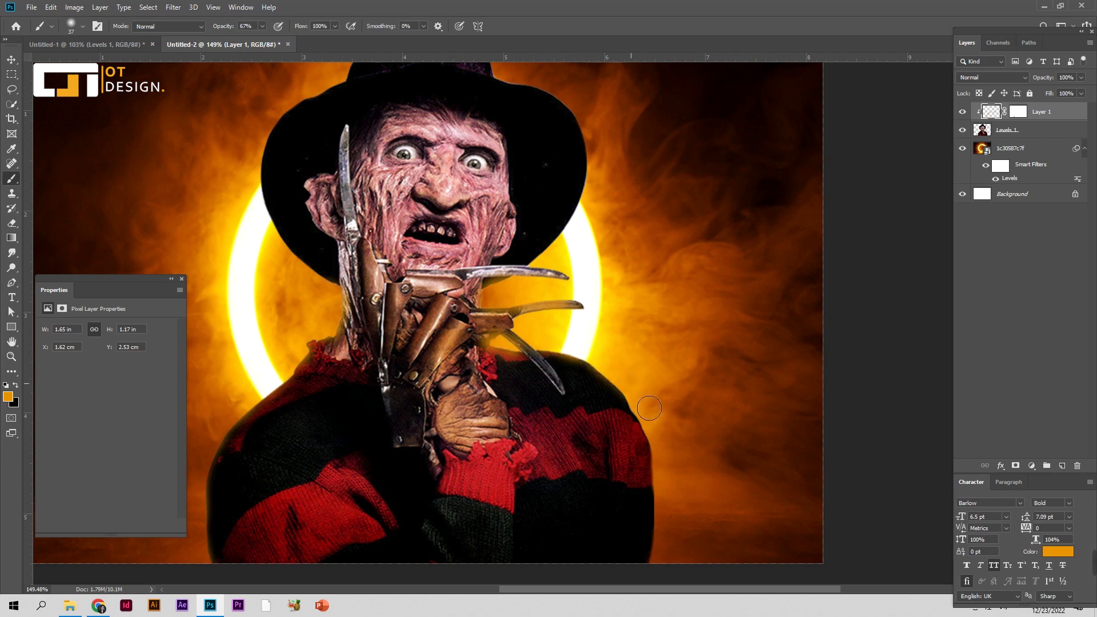
# Step: Paint orange rim glow up the right edge of Freddy's hat with a smaller brush
pyautogui.moveTo(638, 382); pyautogui.dragTo(604, 338)
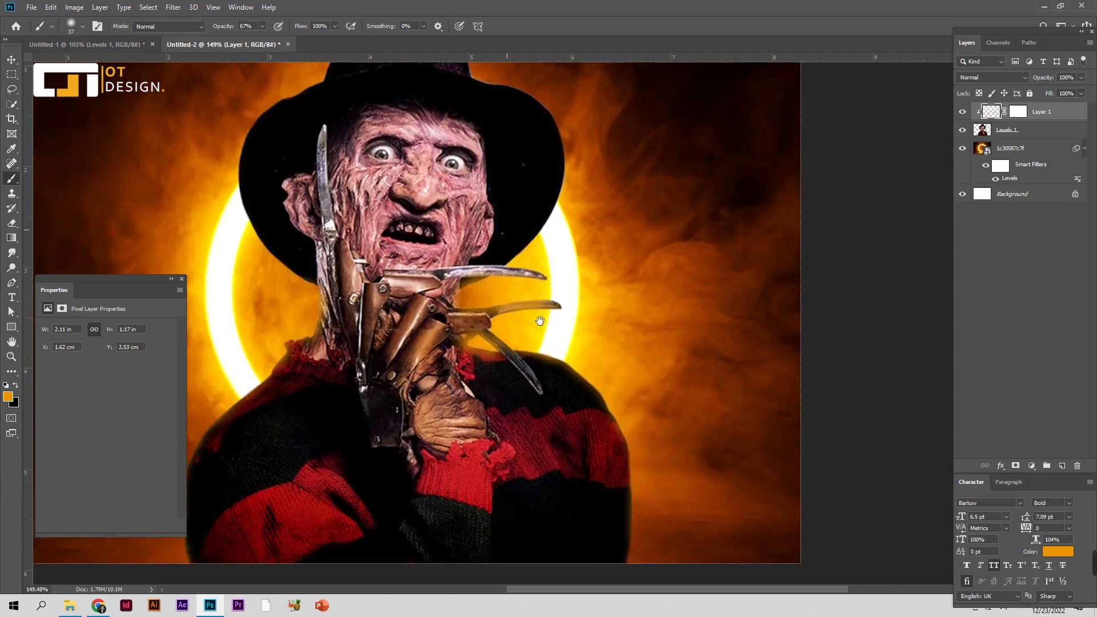
pyautogui.moveTo(540, 321); pyautogui.dragTo(600, 449)
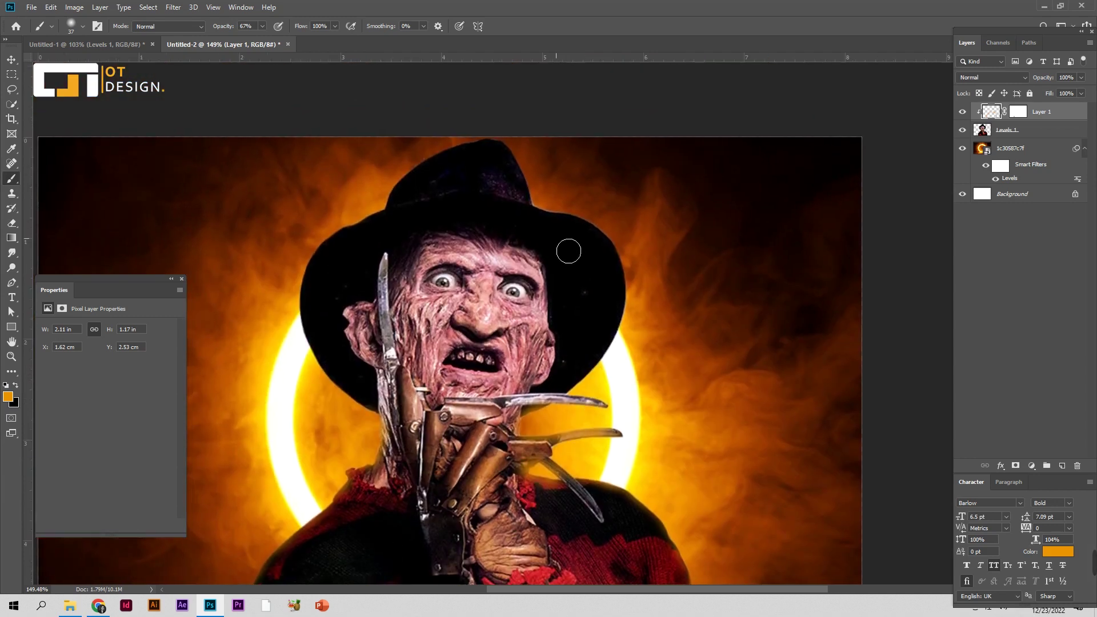
pyautogui.moveTo(552, 209); pyautogui.dragTo(534, 204)
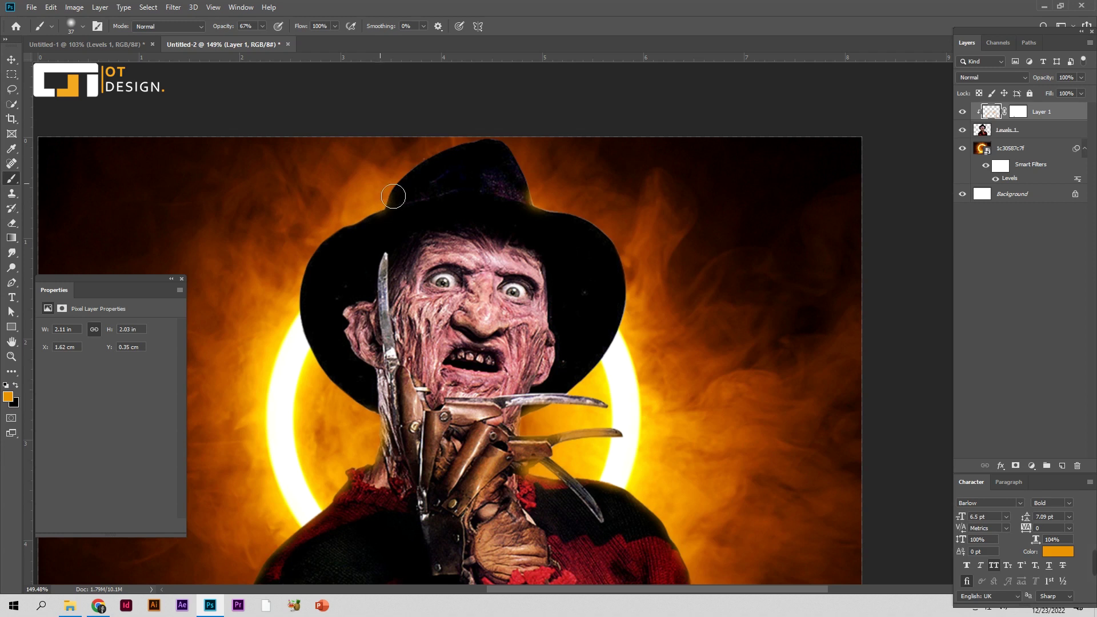
pyautogui.moveTo(417, 172); pyautogui.dragTo(430, 140)
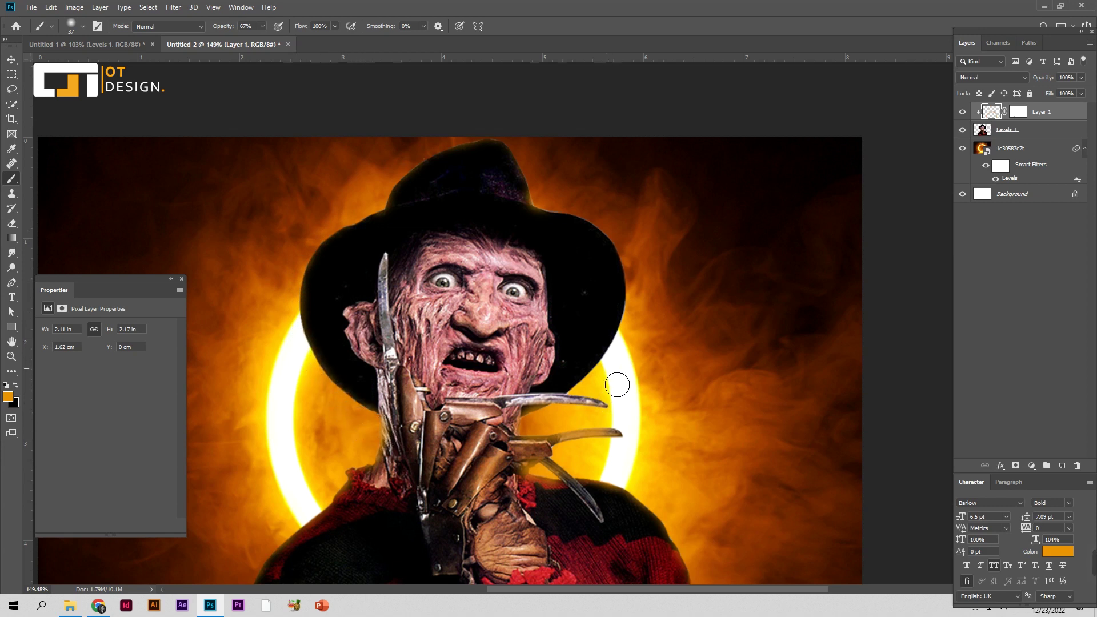
pyautogui.keyDown('alt'); pyautogui.rightClick(597, 388); pyautogui.keyUp('alt')
pyautogui.moveTo(645, 320); pyautogui.dragTo(634, 354)
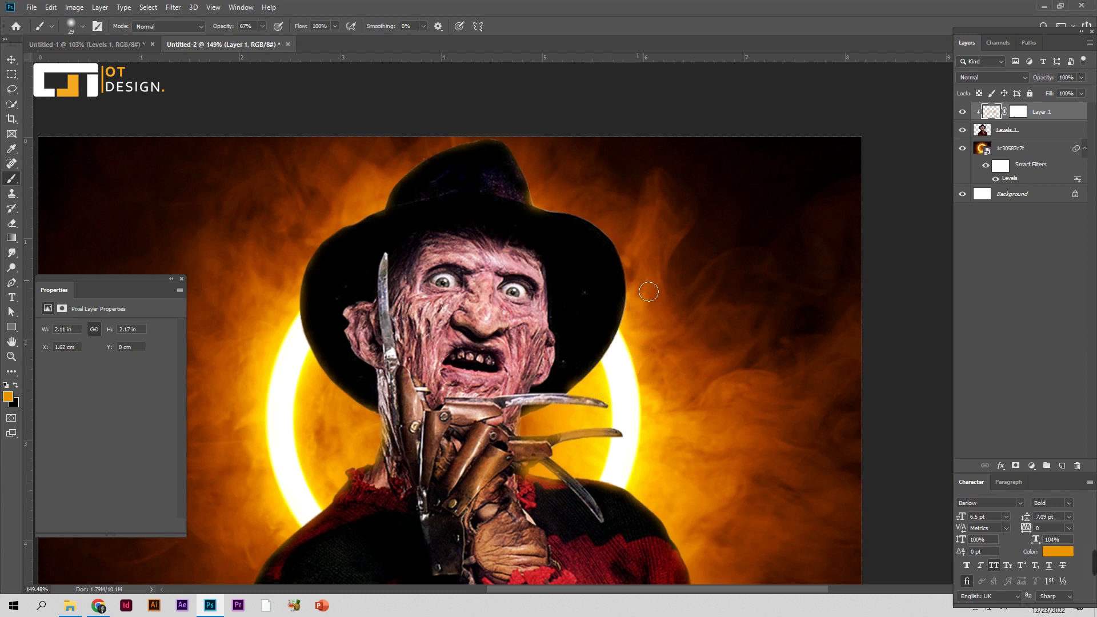
pyautogui.moveTo(633, 250); pyautogui.dragTo(557, 220)
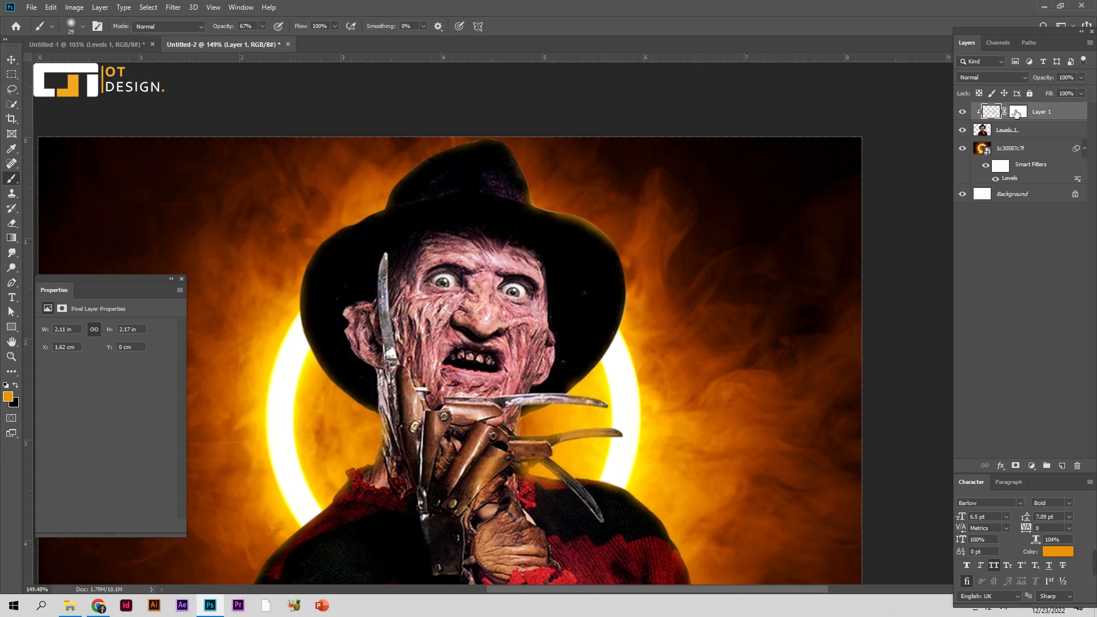
# Step: Target Layer 1's mask, zoom out to the whole image, and select the Move tool
pyautogui.click(1011, 112)
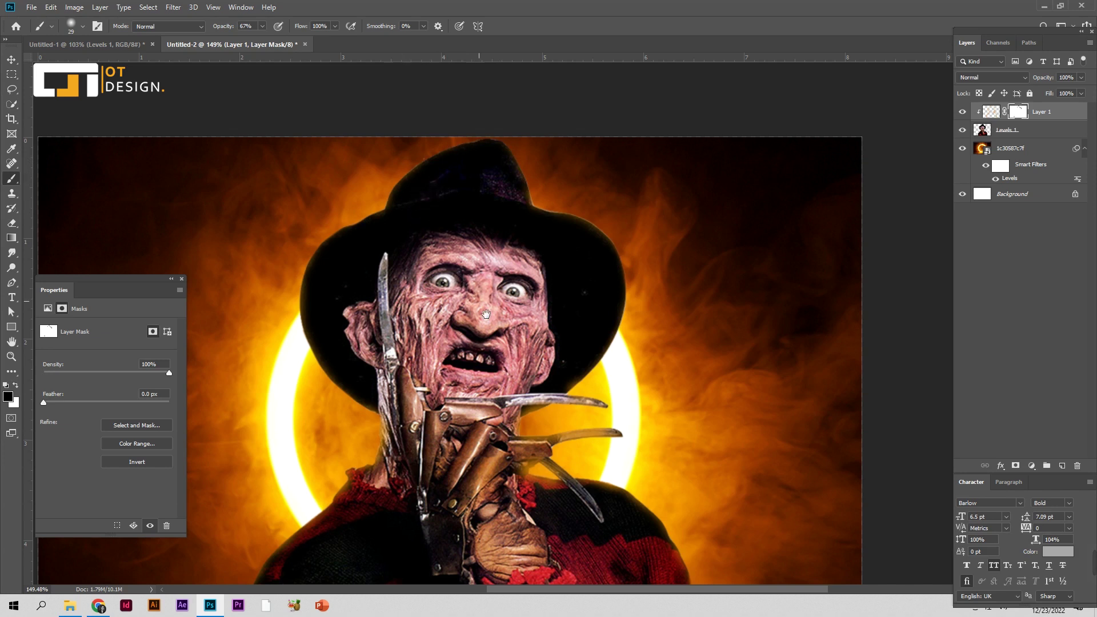
pyautogui.scroll(-5, 480, 263)
pyautogui.hscroll(2, 480, 263)
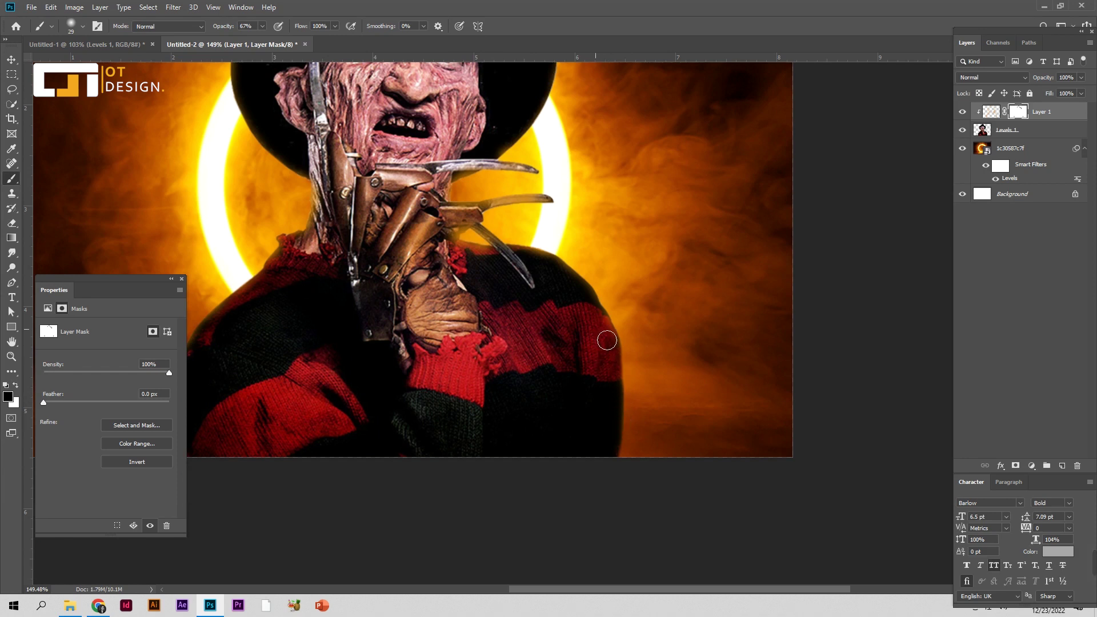
pyautogui.press('z')
pyautogui.moveTo(563, 334); pyautogui.dragTo(539, 337)
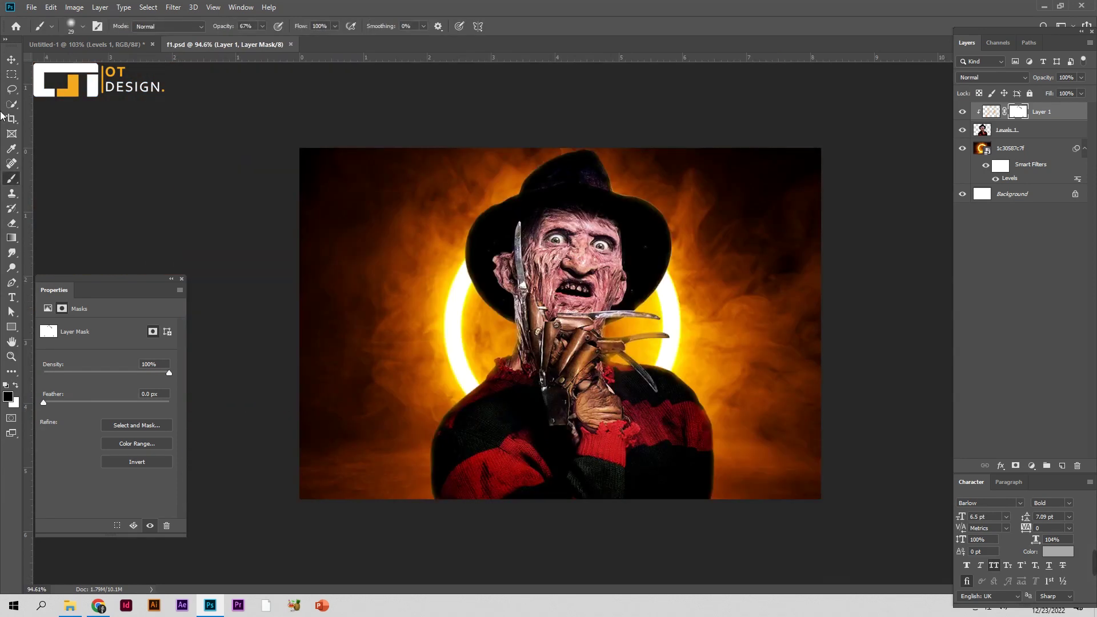
pyautogui.click(12, 60)
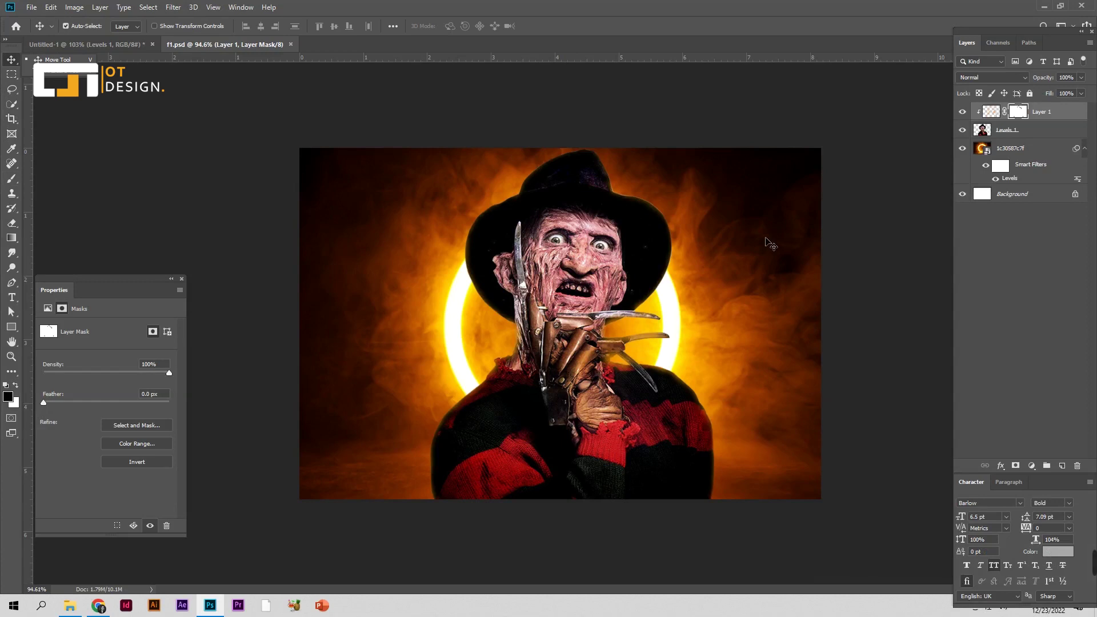
pyautogui.click(1046, 129)
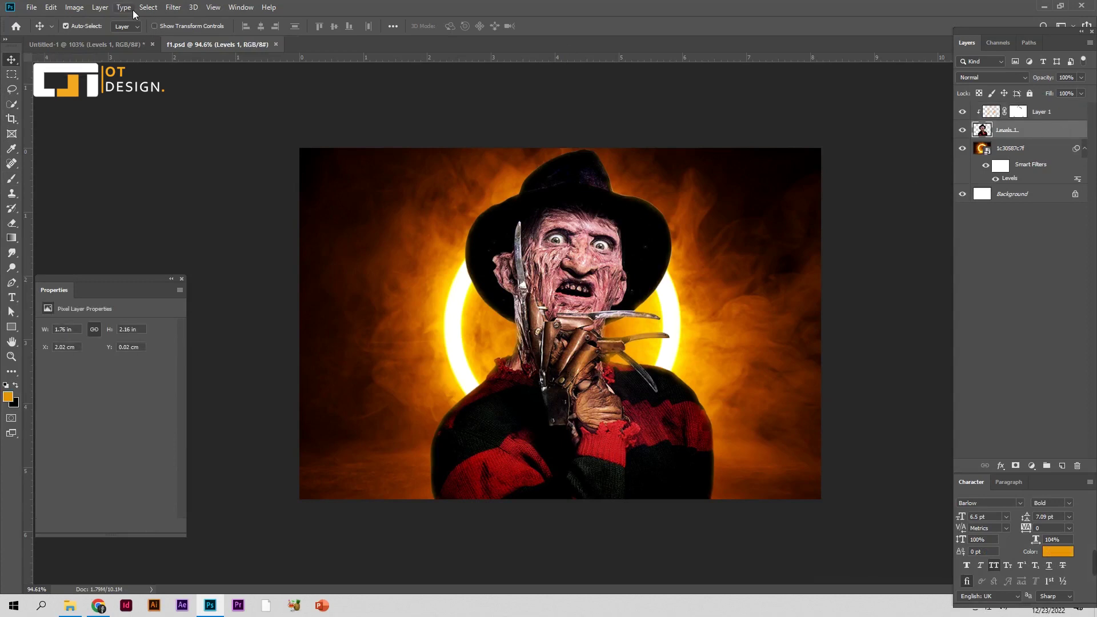
# Step: Apply Color Balance to Freddy's Levels 1 layer, moving Highlights and Midtones toward blue
pyautogui.click(79, 8)
pyautogui.moveTo(91, 36)
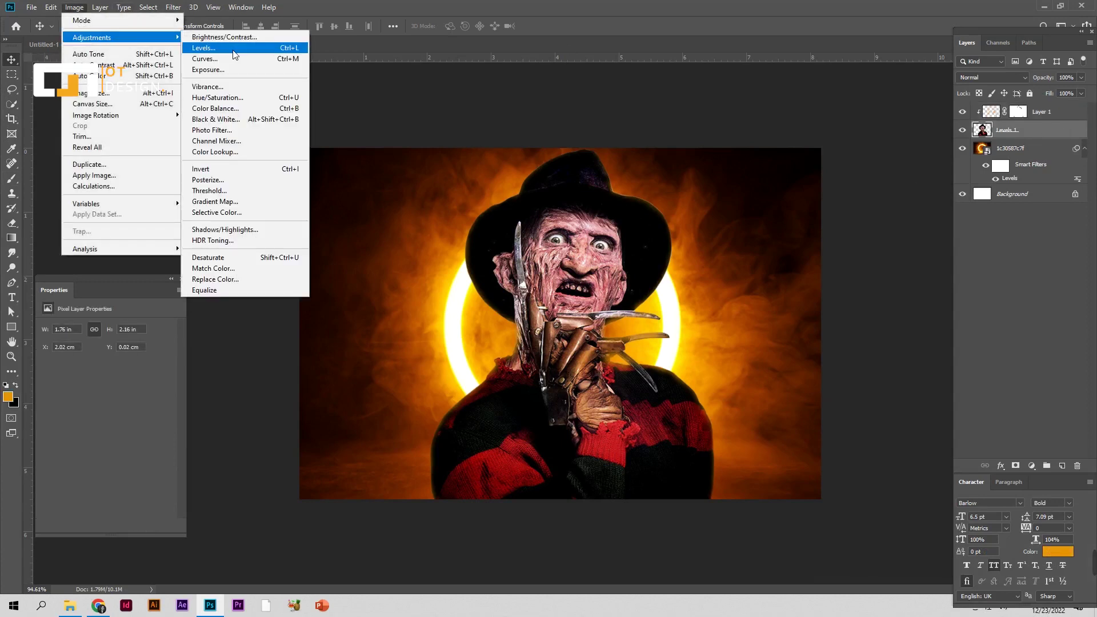
pyautogui.click(234, 108)
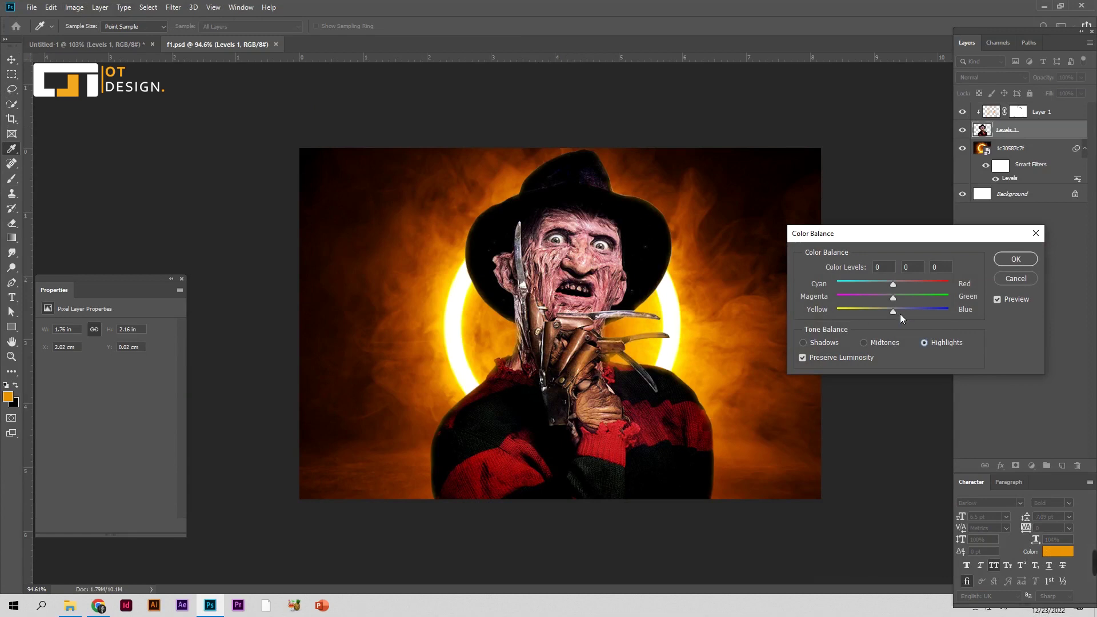
pyautogui.moveTo(892, 312); pyautogui.dragTo(883, 314)
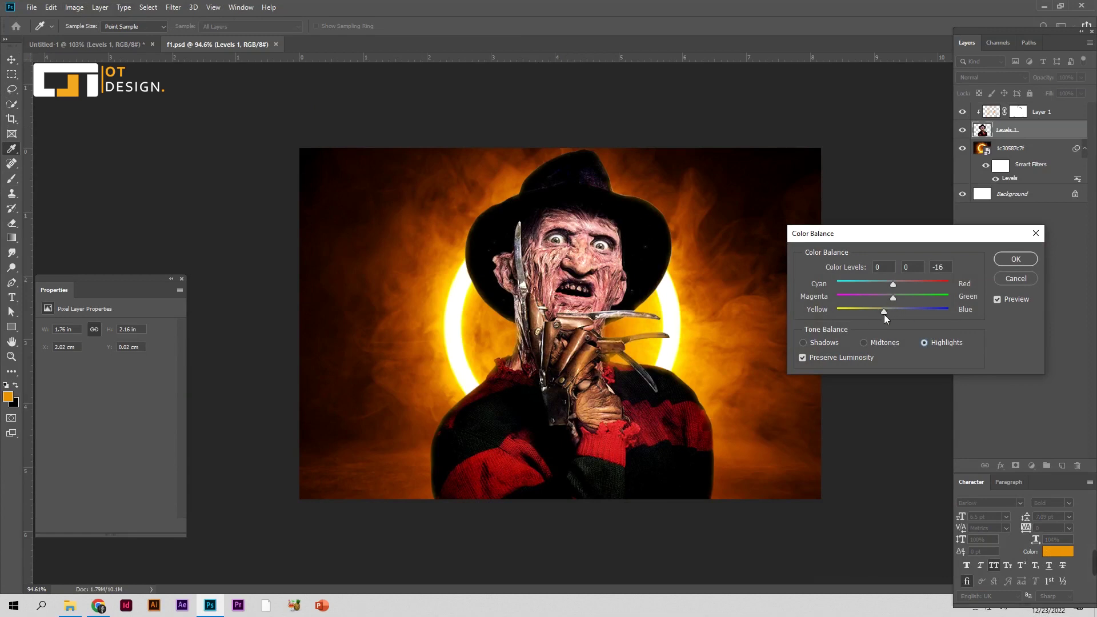
pyautogui.moveTo(884, 314); pyautogui.dragTo(885, 314)
pyautogui.click(828, 343)
pyautogui.click(885, 343)
pyautogui.moveTo(892, 312); pyautogui.dragTo(890, 313)
pyautogui.moveTo(888, 313)
pyautogui.mouseDown()
pyautogui.moveTo(877, 314)
pyautogui.moveTo(886, 315)
pyautogui.mouseUp()
pyautogui.click(1014, 259)
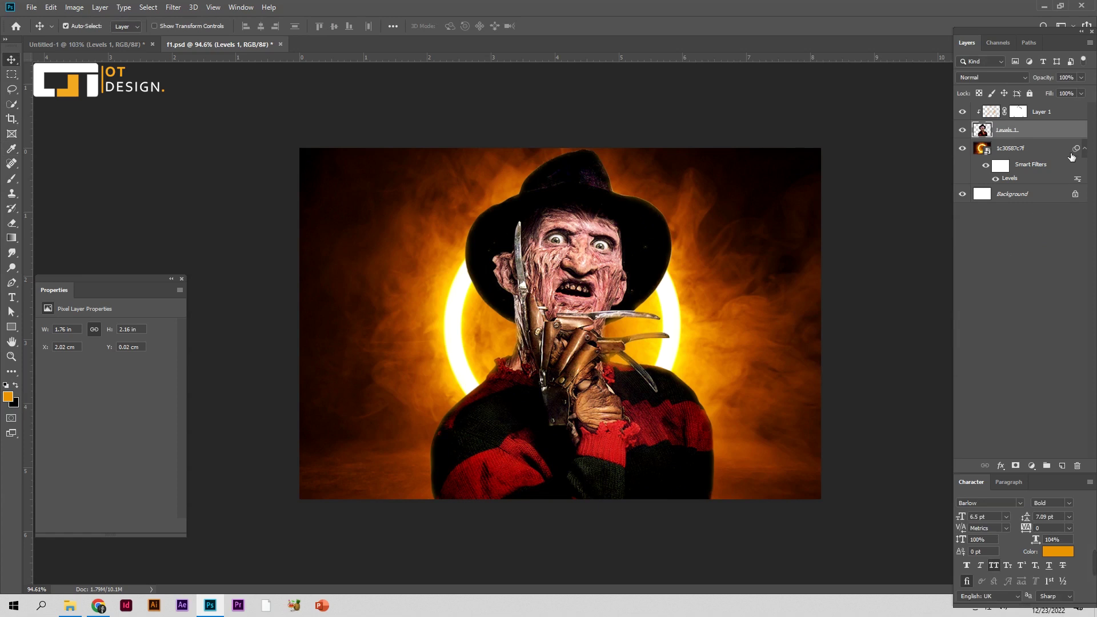
# Step: Give the background smart object a Color Balance filter with Highlights Yellow/Blue at -22
pyautogui.click(1072, 114)
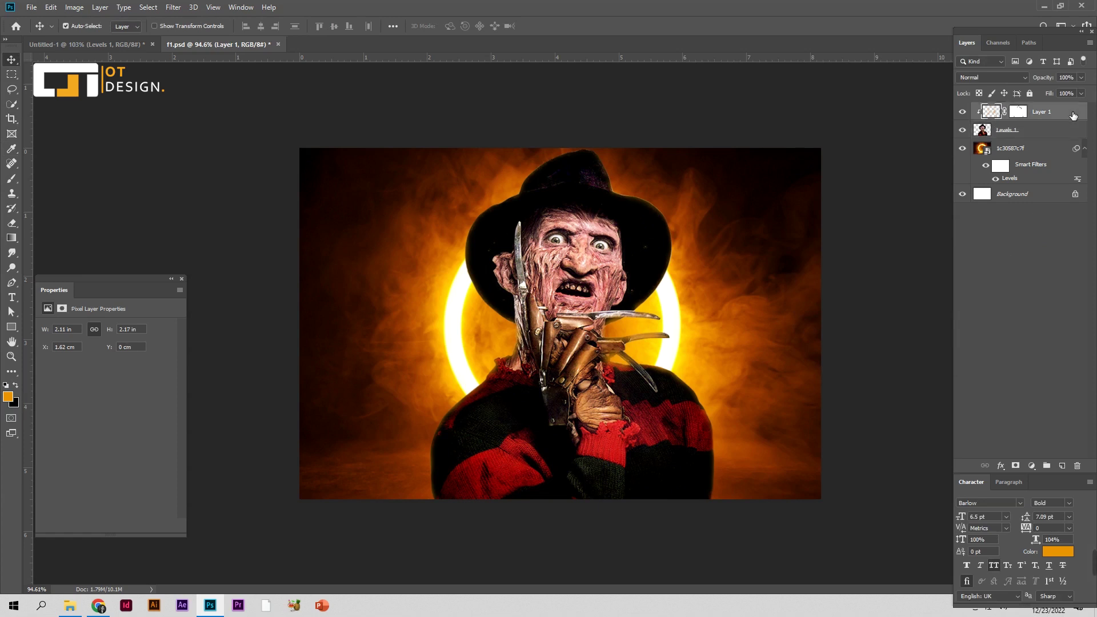
pyautogui.click(765, 282)
pyautogui.click(68, 7)
pyautogui.moveTo(91, 38)
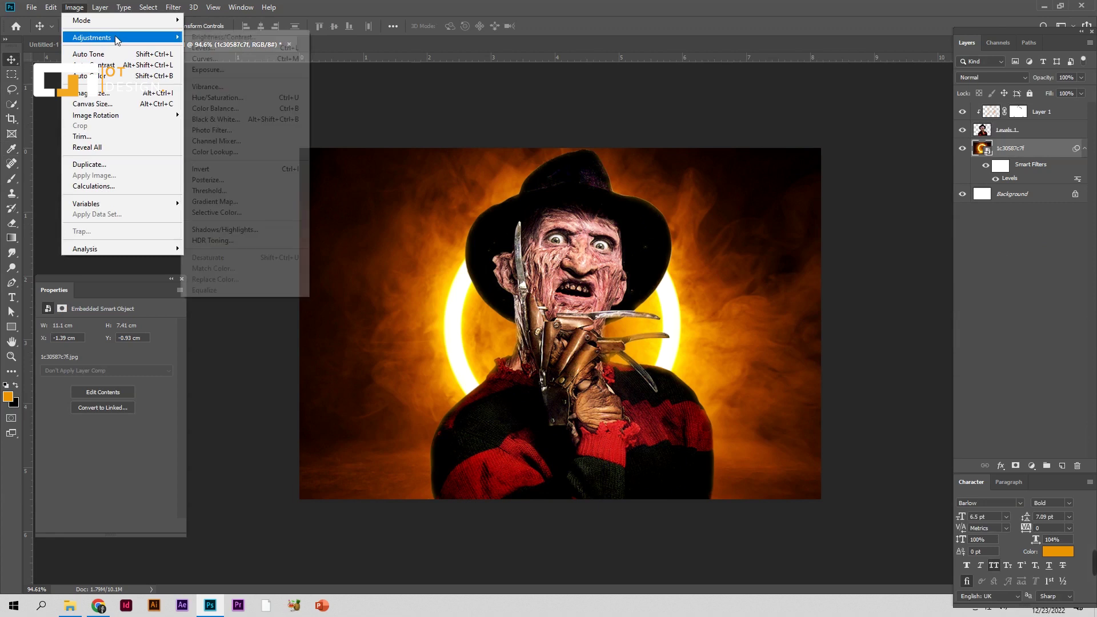
pyautogui.click(246, 108)
pyautogui.moveTo(521, 215); pyautogui.dragTo(508, 218)
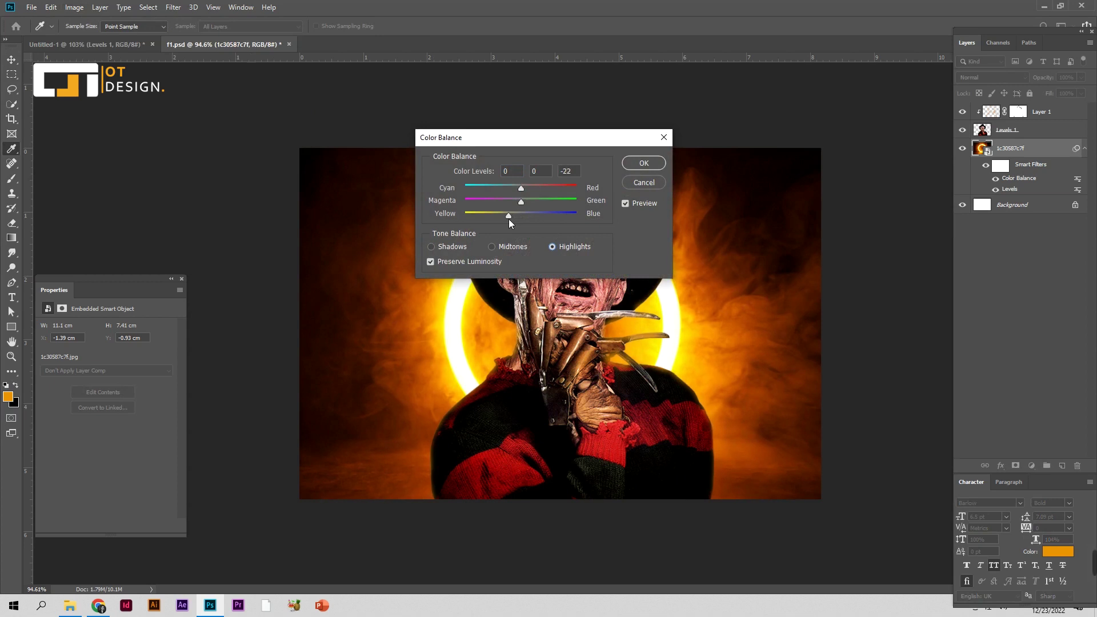
pyautogui.moveTo(534, 140); pyautogui.dragTo(320, 72)
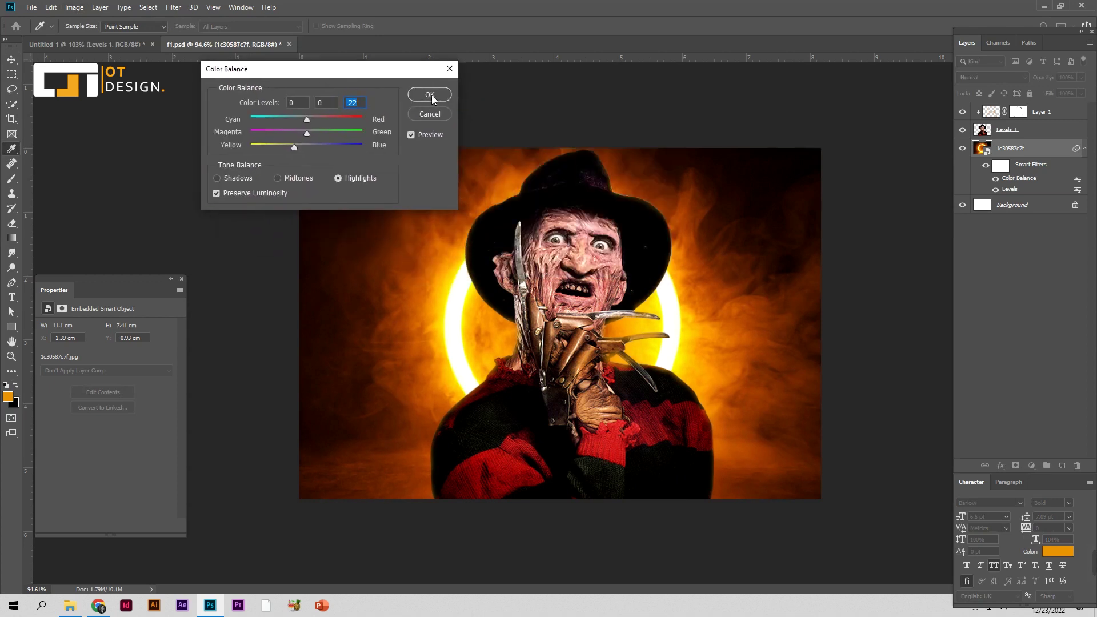
pyautogui.click(430, 95)
pyautogui.click(1049, 114)
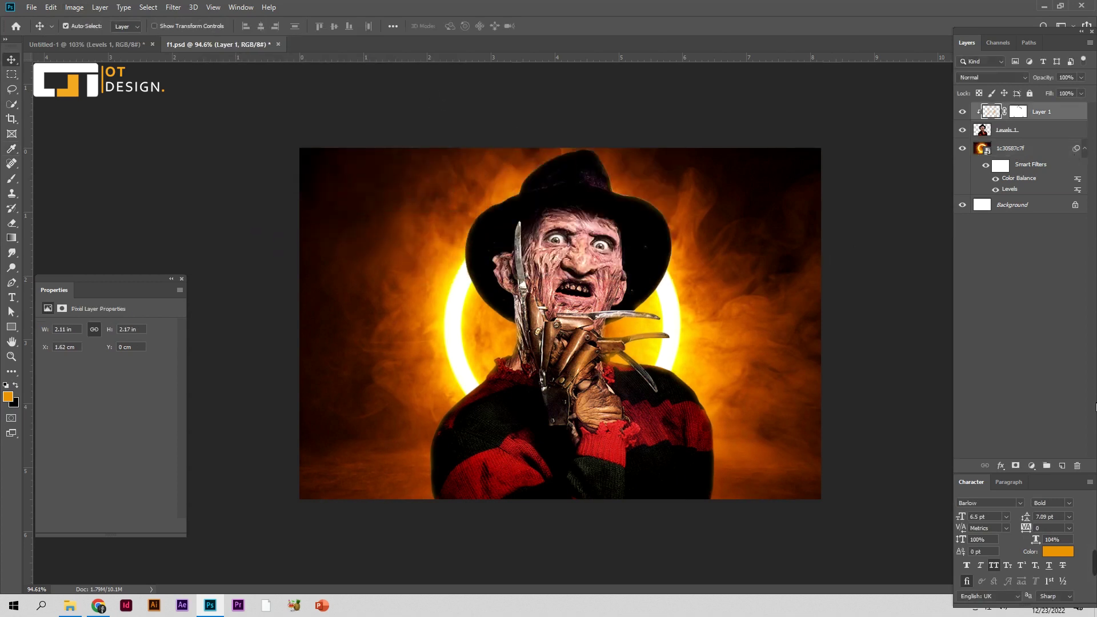
# Step: Add a clipped Layer 2 and paint soft dark orange over Freddy's neck
pyautogui.click(1065, 465)
pyautogui.keyDown('alt'); pyautogui.click(994, 122); pyautogui.keyUp('alt')
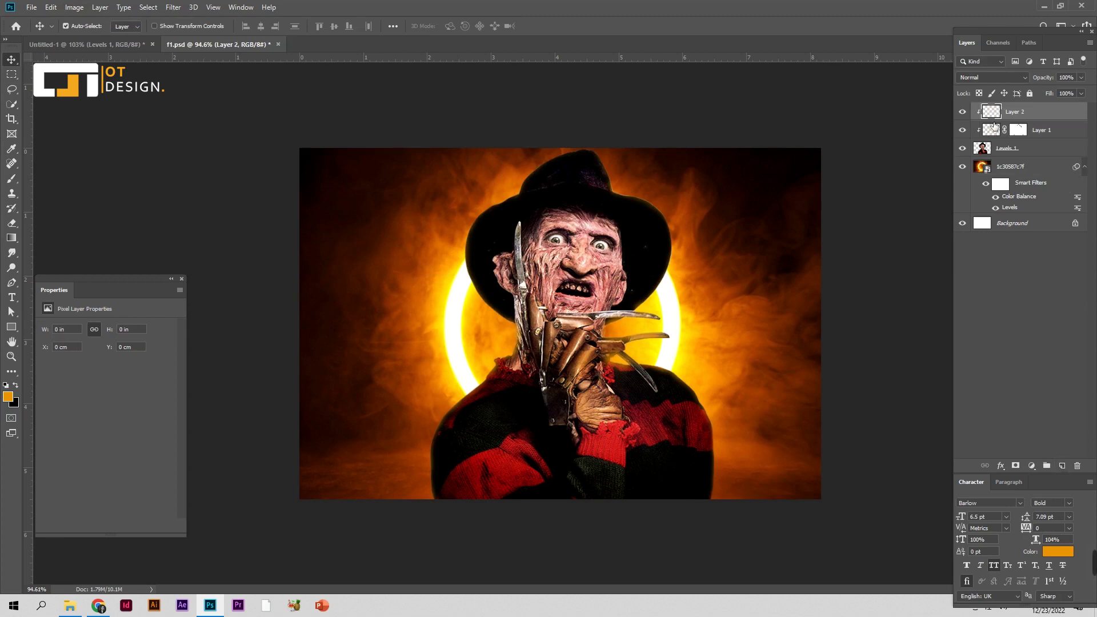
pyautogui.press('b')
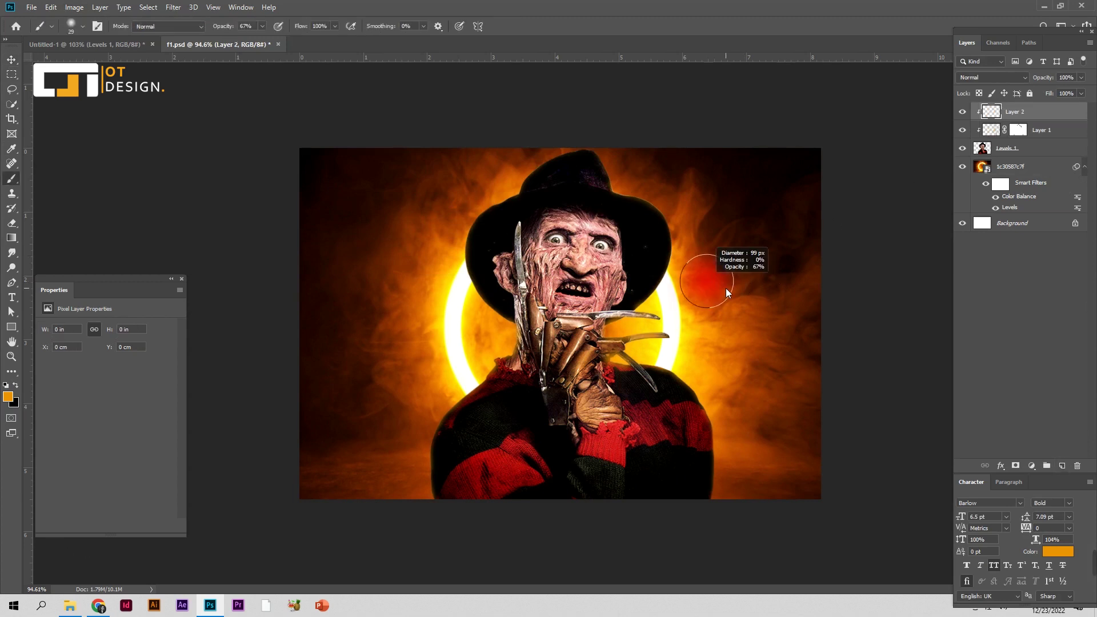
pyautogui.keyDown('alt'); pyautogui.click(714, 295); pyautogui.keyUp('alt')
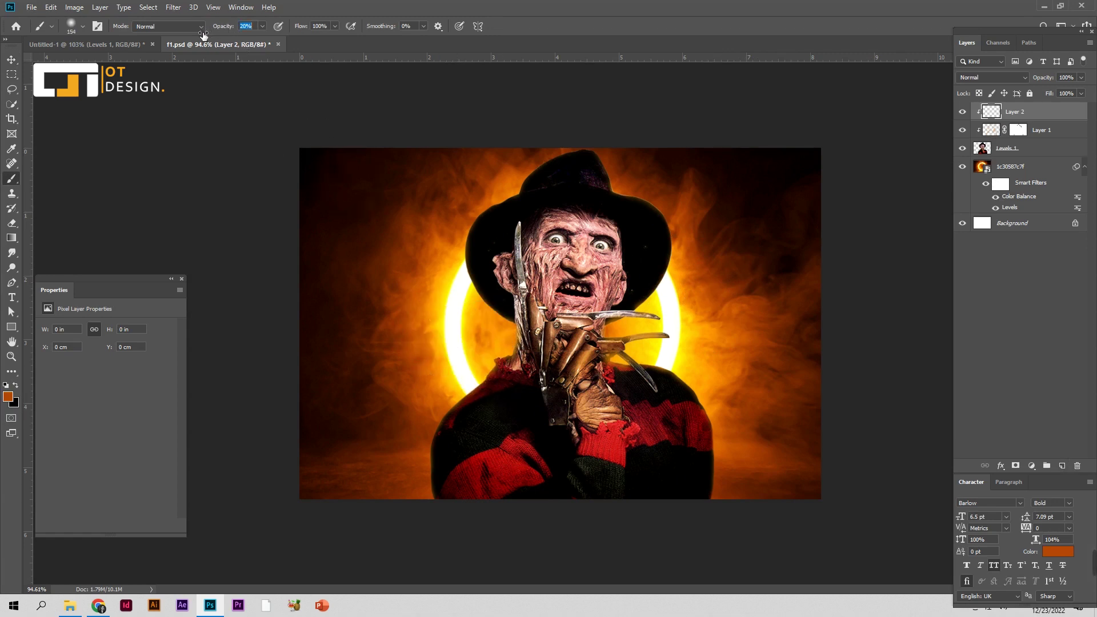
pyautogui.moveTo(500, 359)
pyautogui.mouseDown()
pyautogui.moveTo(533, 392)
pyautogui.moveTo(726, 418)
pyautogui.mouseUp()
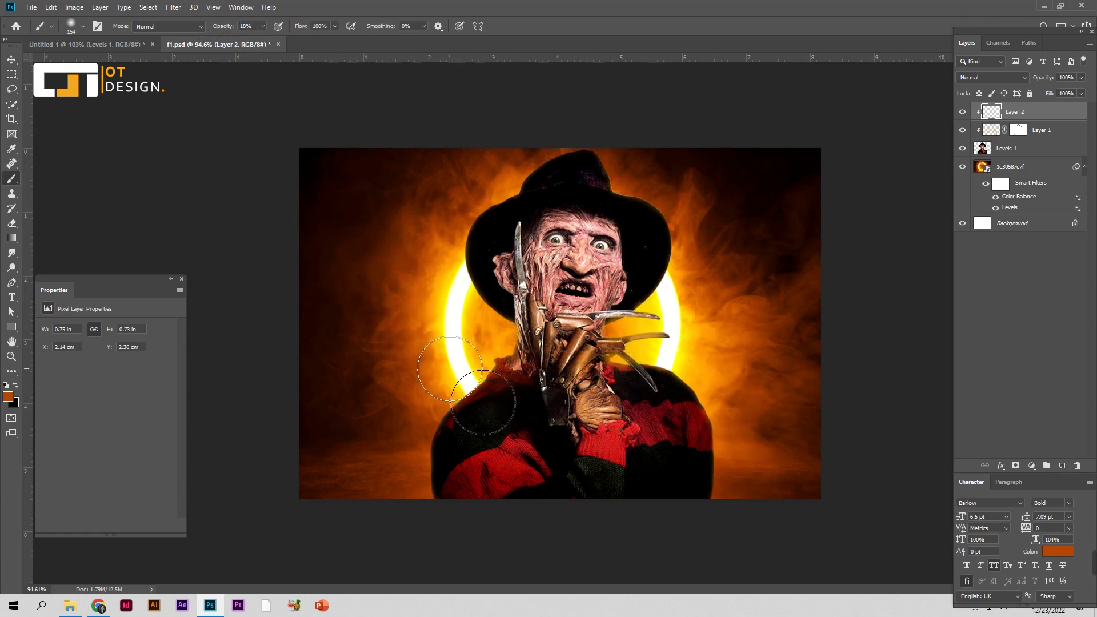
# Step: Tint Freddy's shoulders, right side, hat area and face with low-opacity orange strokes
pyautogui.moveTo(433, 400); pyautogui.dragTo(457, 491)
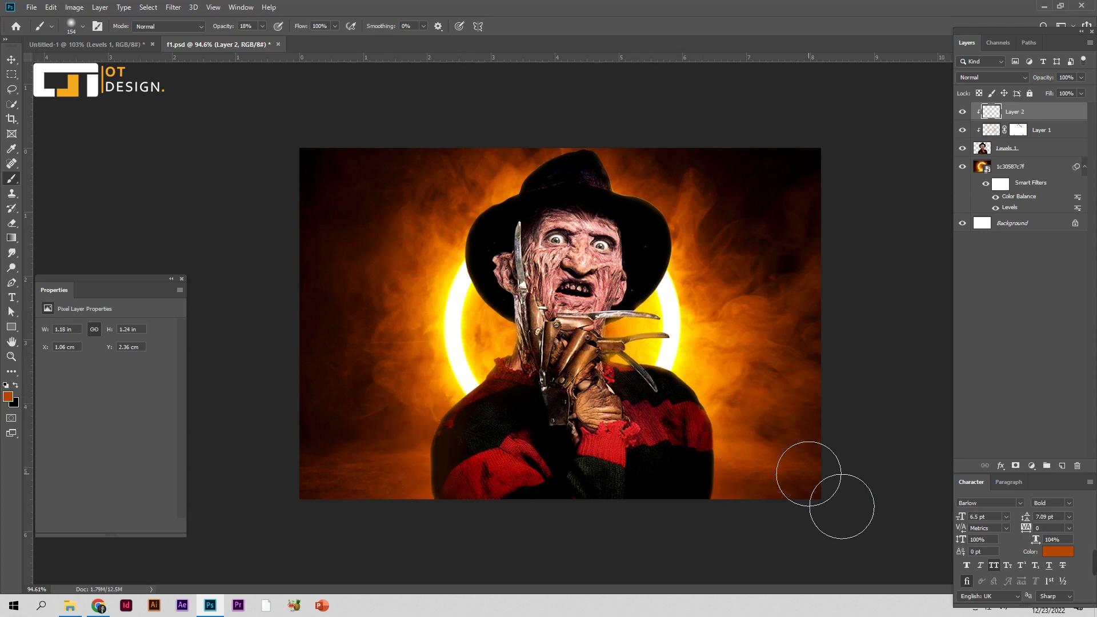
pyautogui.moveTo(803, 474); pyautogui.dragTo(667, 350)
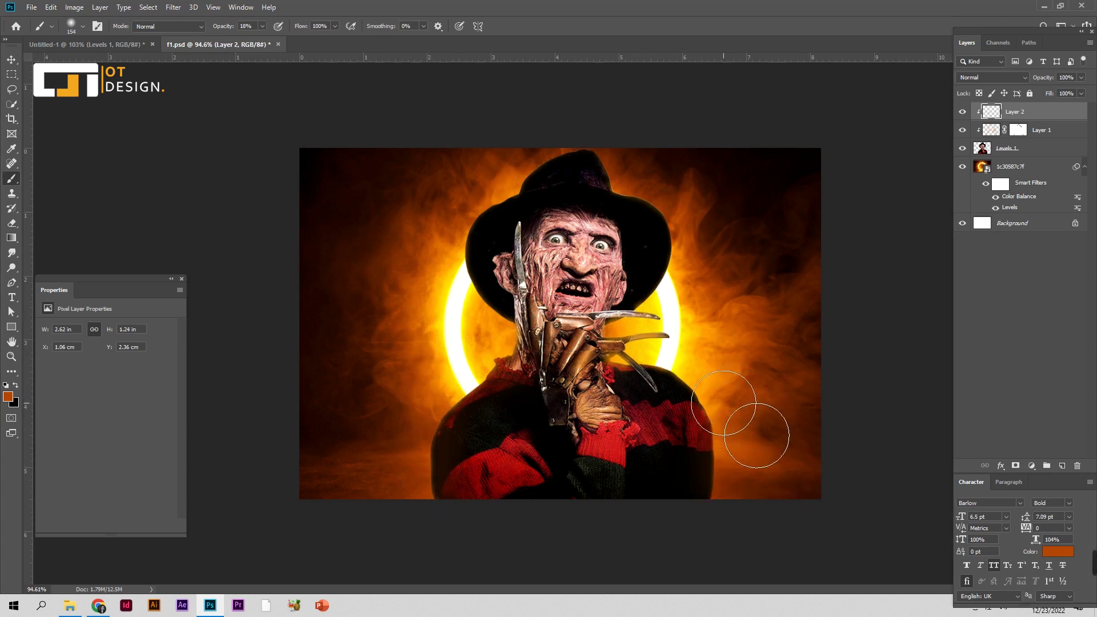
pyautogui.moveTo(680, 354); pyautogui.dragTo(716, 241)
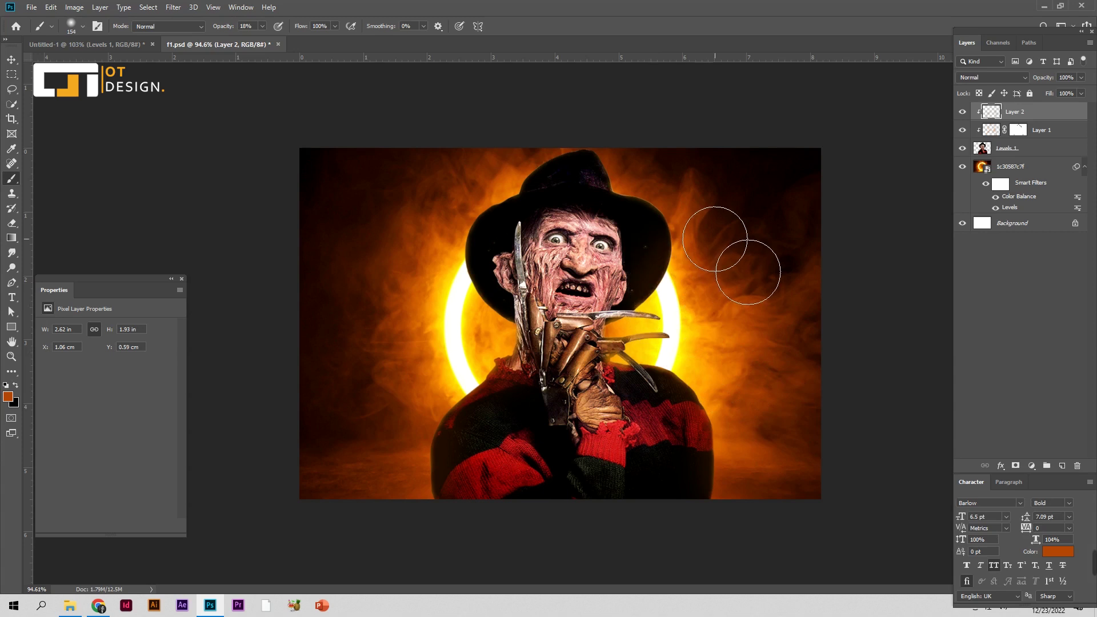
pyautogui.moveTo(465, 318); pyautogui.dragTo(505, 310)
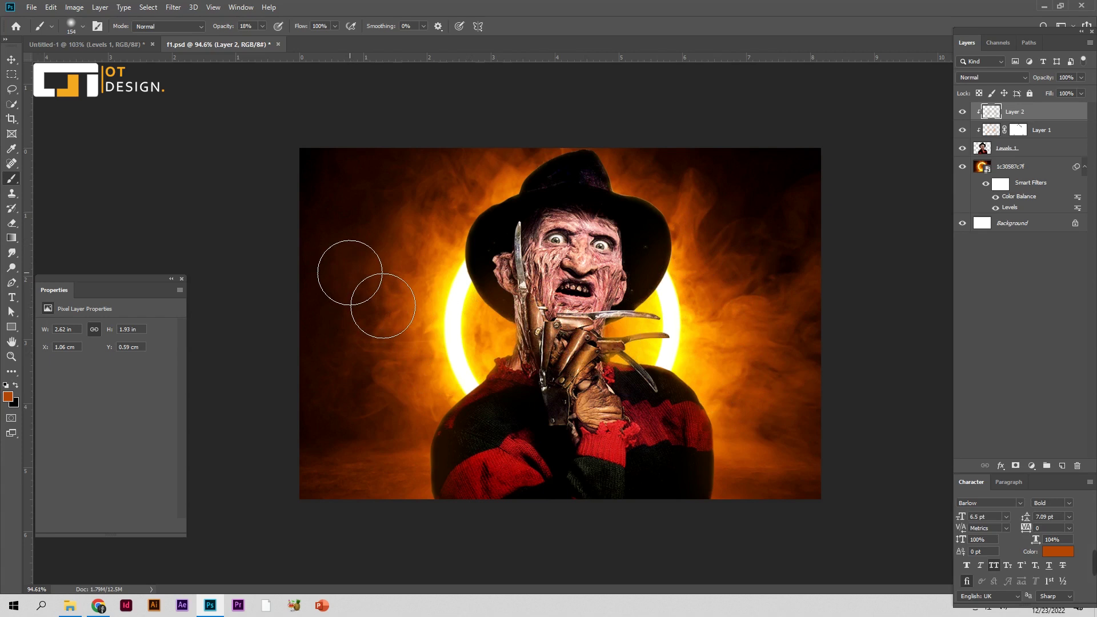
pyautogui.press('[')
pyautogui.press('[')
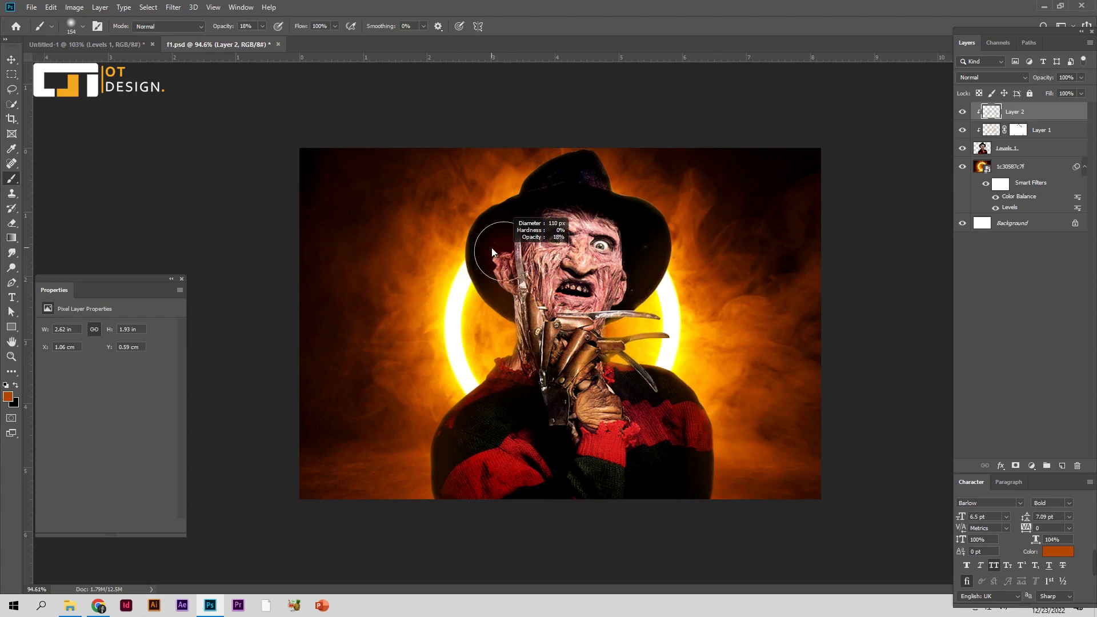
pyautogui.moveTo(514, 240); pyautogui.dragTo(485, 200)
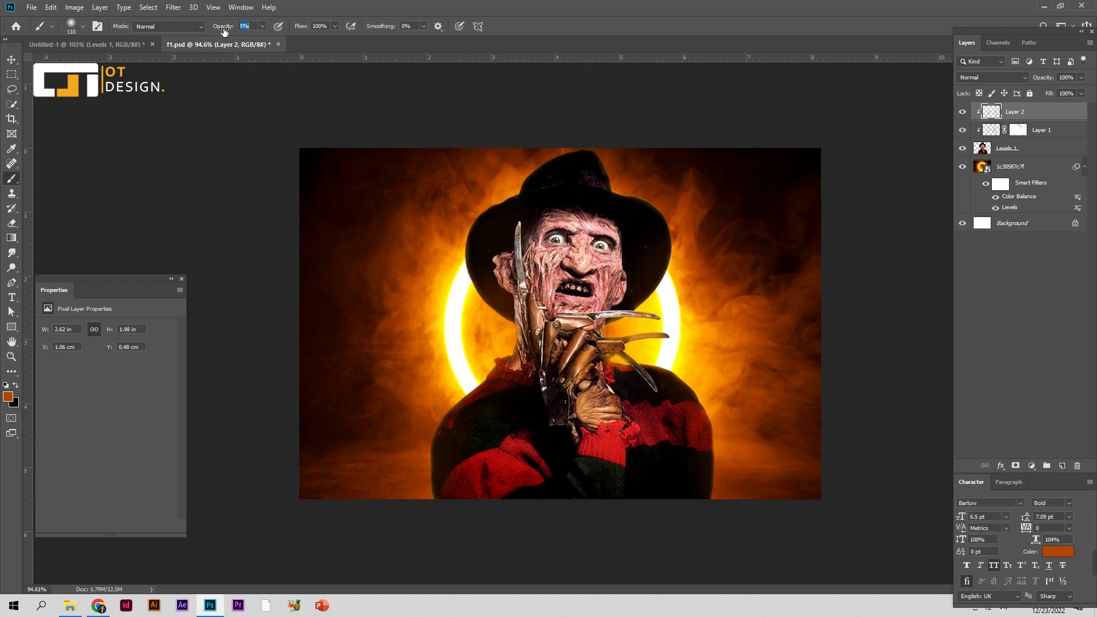
pyautogui.moveTo(640, 233); pyautogui.dragTo(568, 196)
pyautogui.click(1019, 131)
# Step: Zoom in on the claw and face and set a larger brush at 100% opacity
pyautogui.press('z')
pyautogui.moveTo(680, 343); pyautogui.dragTo(702, 344)
pyautogui.press('b')
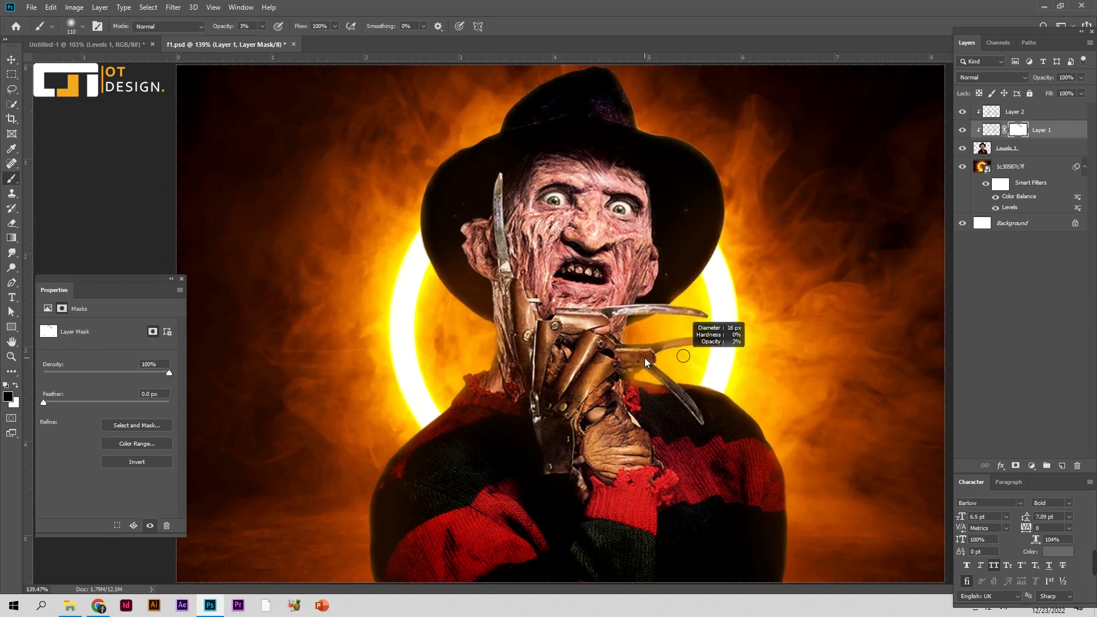
pyautogui.moveTo(230, 29); pyautogui.dragTo(438, 44)
pyautogui.keyDown('alt'); pyautogui.rightClick(666, 346); pyautogui.keyUp('alt')
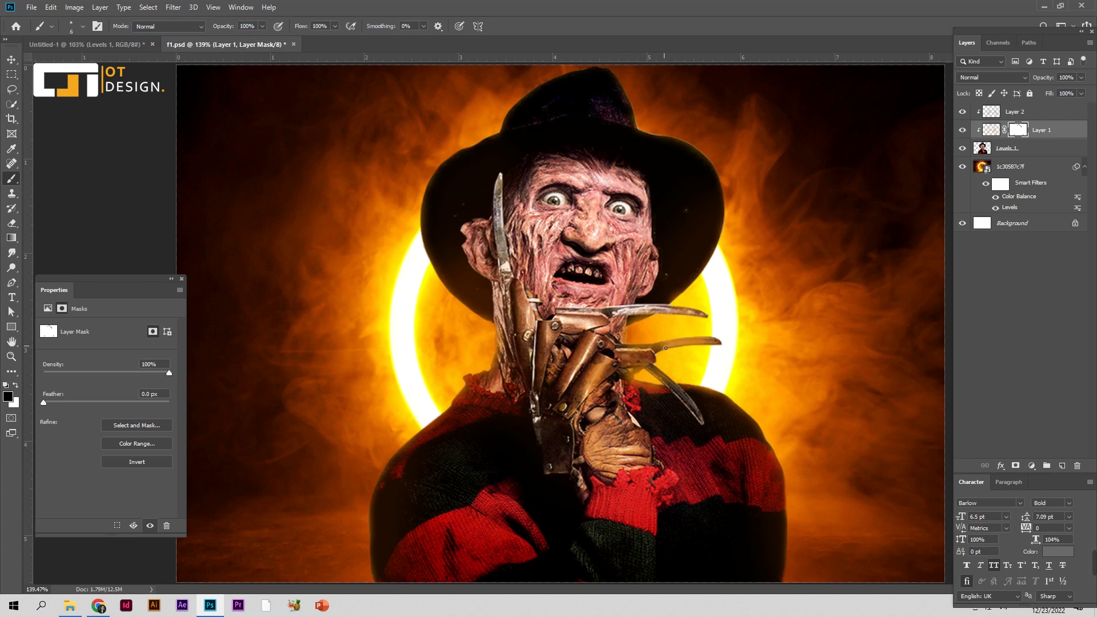
pyautogui.press(']')
pyautogui.press(']')
pyautogui.press(']')
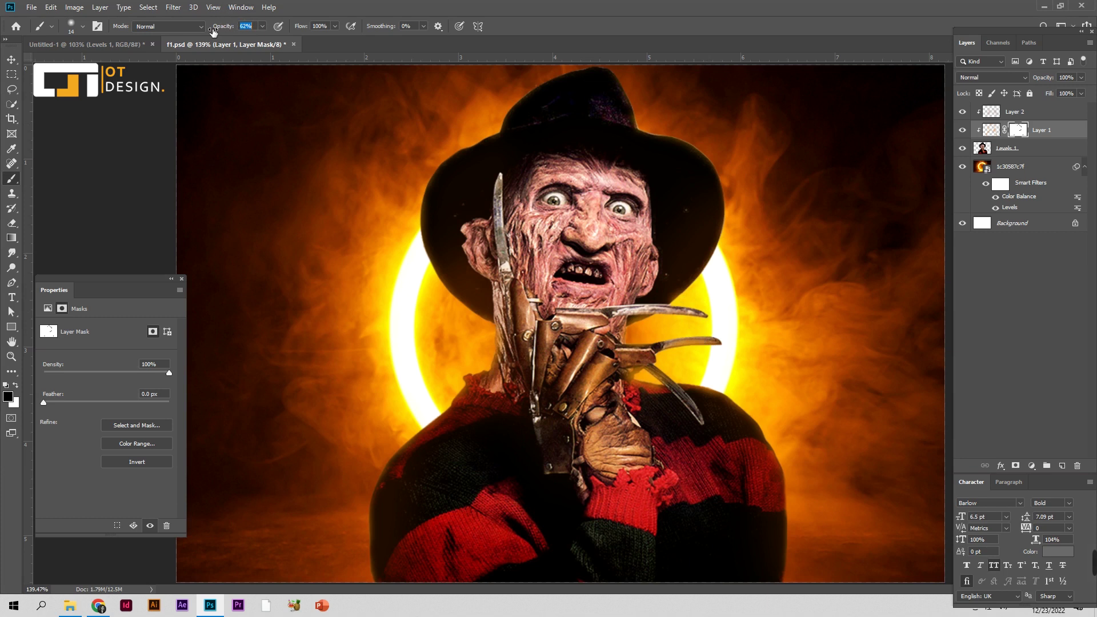
pyautogui.moveTo(669, 315); pyautogui.dragTo(677, 300)
# Step: Paint black on Layer 1's mask around Freddy's face, adjusting zoom between strokes
pyautogui.press('z')
pyautogui.moveTo(783, 430); pyautogui.dragTo(599, 426)
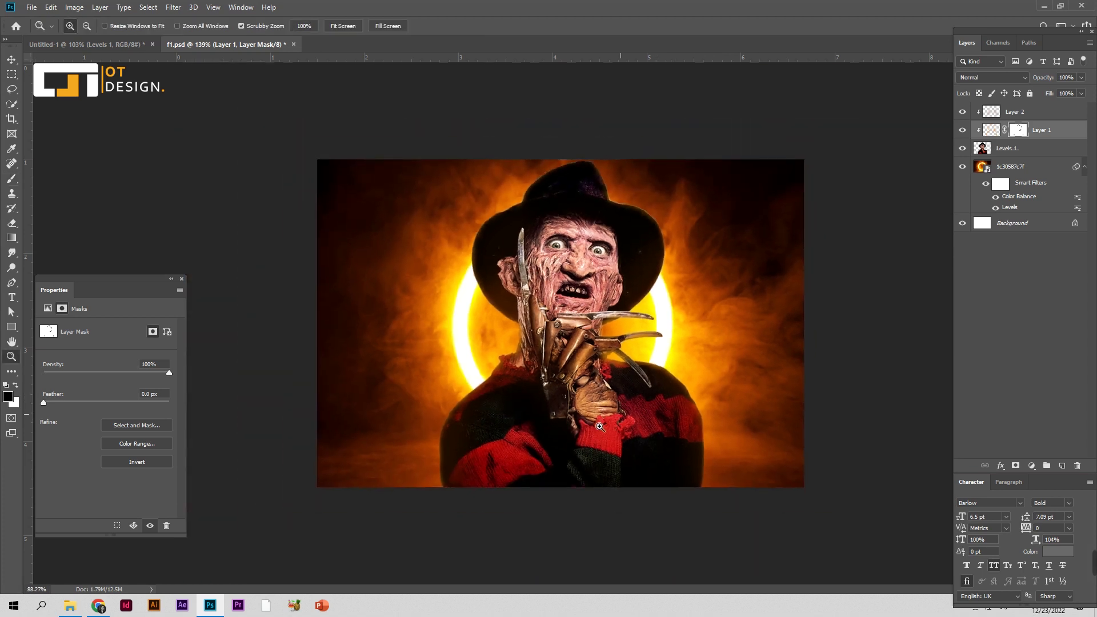
pyautogui.moveTo(599, 427); pyautogui.dragTo(645, 426)
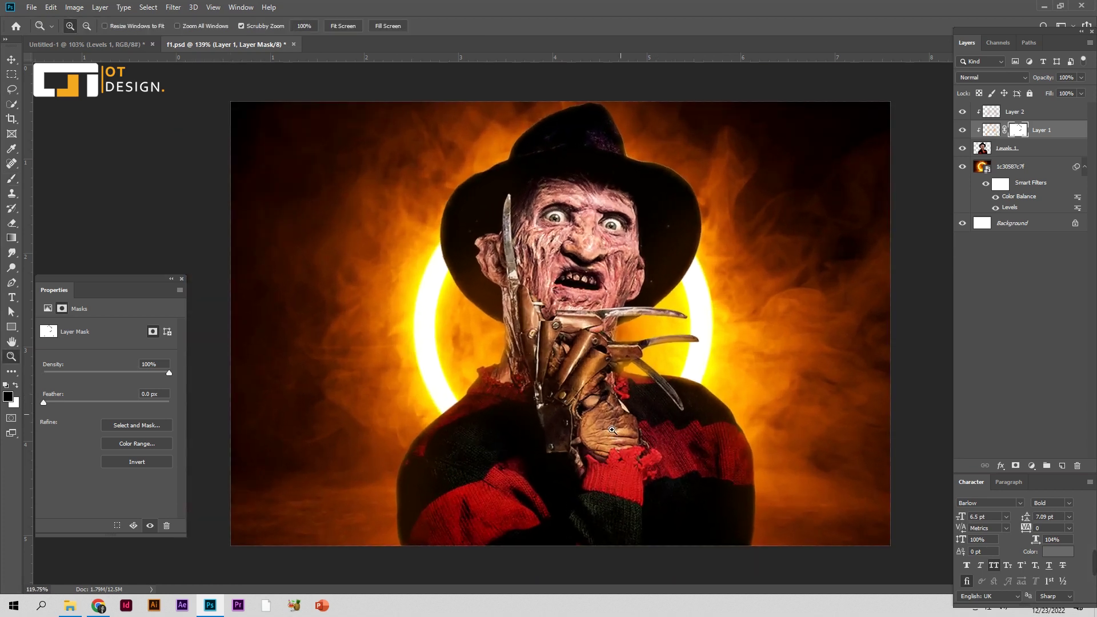
pyautogui.press('b')
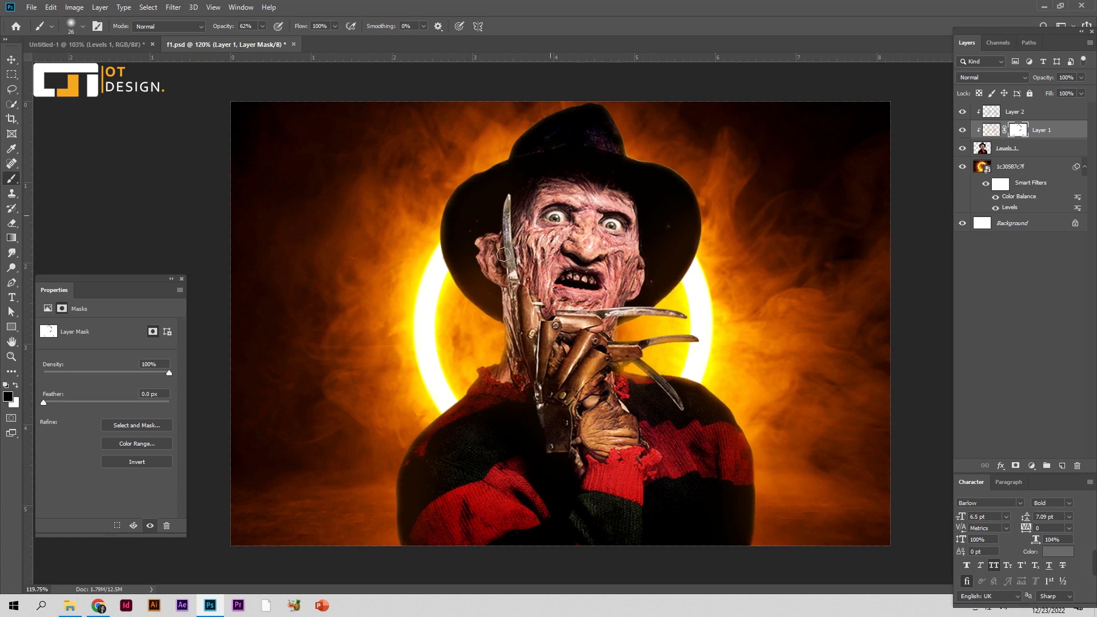
pyautogui.press('z')
pyautogui.moveTo(567, 332); pyautogui.dragTo(552, 334)
pyautogui.press('b')
pyautogui.click(1047, 150)
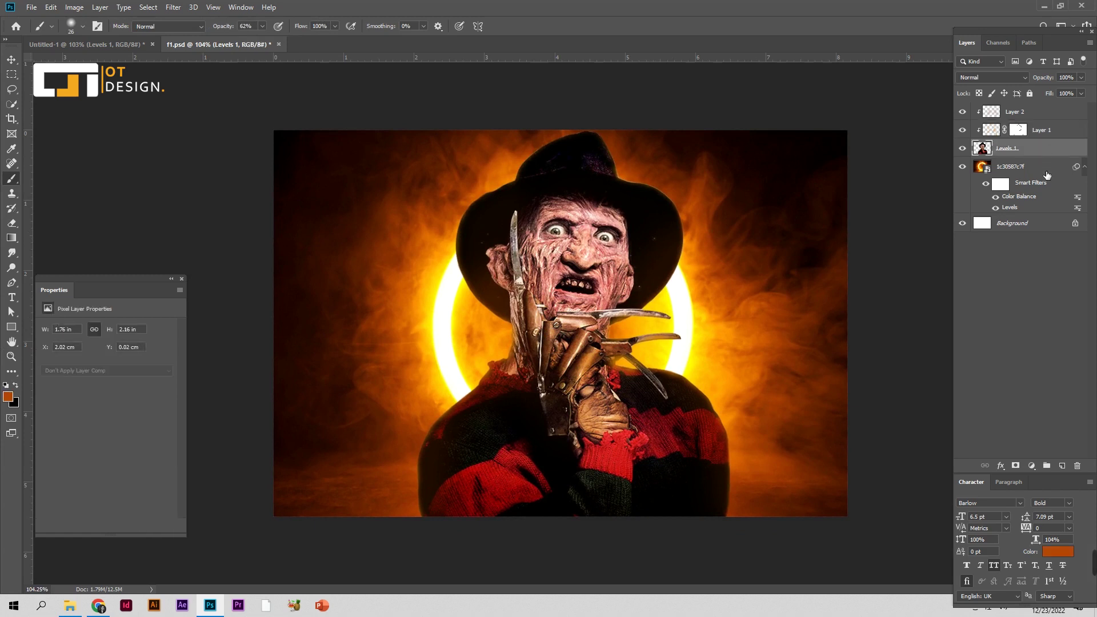
# Step: Add an Exposure -2.36 adjustment above the background with an inverted, hiding mask
pyautogui.click(1048, 169)
pyautogui.click(1030, 469)
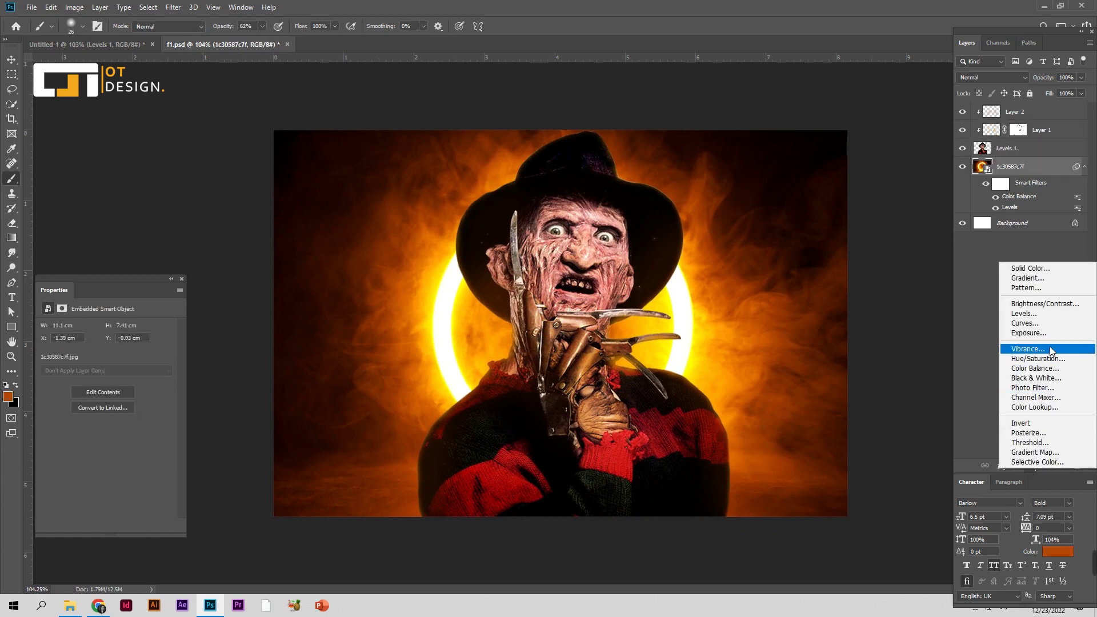
pyautogui.click(1022, 334)
pyautogui.moveTo(106, 356); pyautogui.dragTo(84, 357)
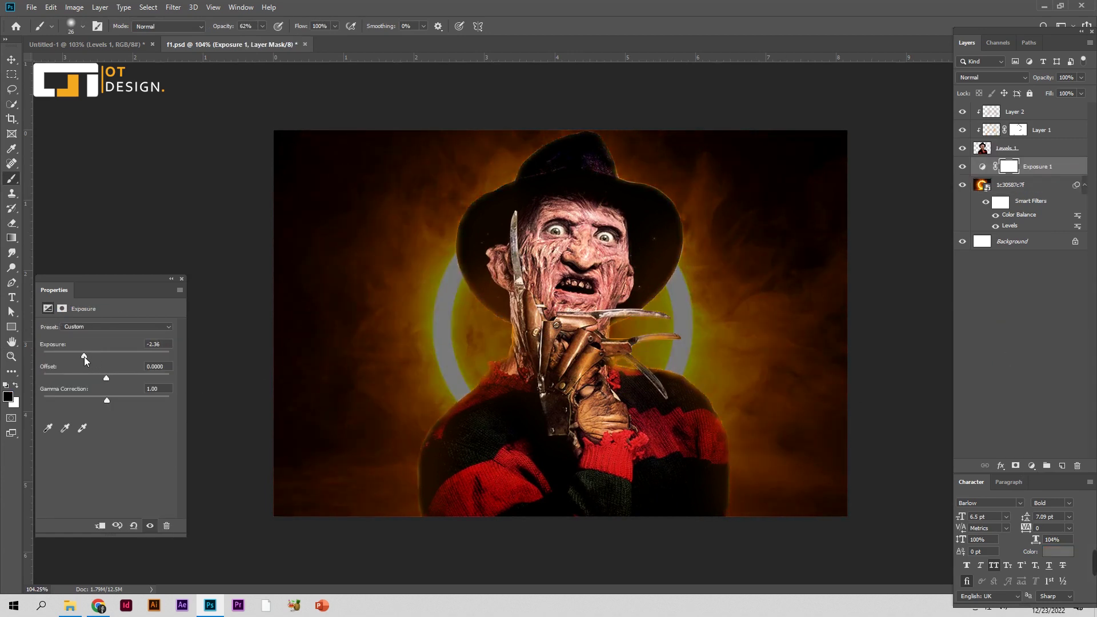
pyautogui.click(1006, 169)
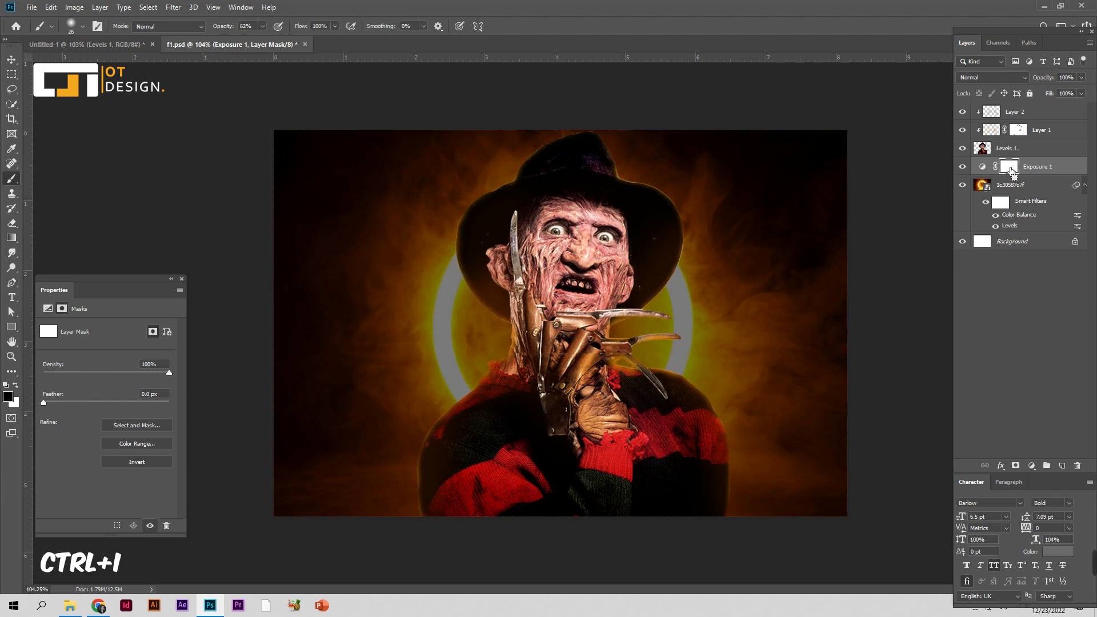
pyautogui.hotkey('ctrl', 'i')
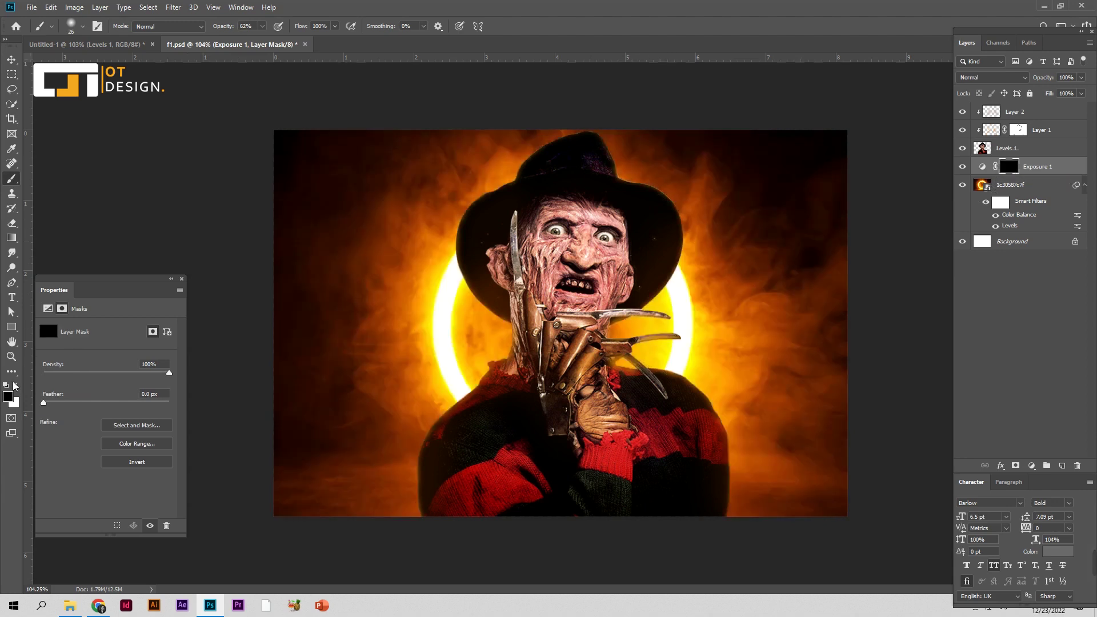
# Step: Paint white with a large brush on the Exposure mask along the bottom-left and lower-right edges, then save
pyautogui.click(15, 386)
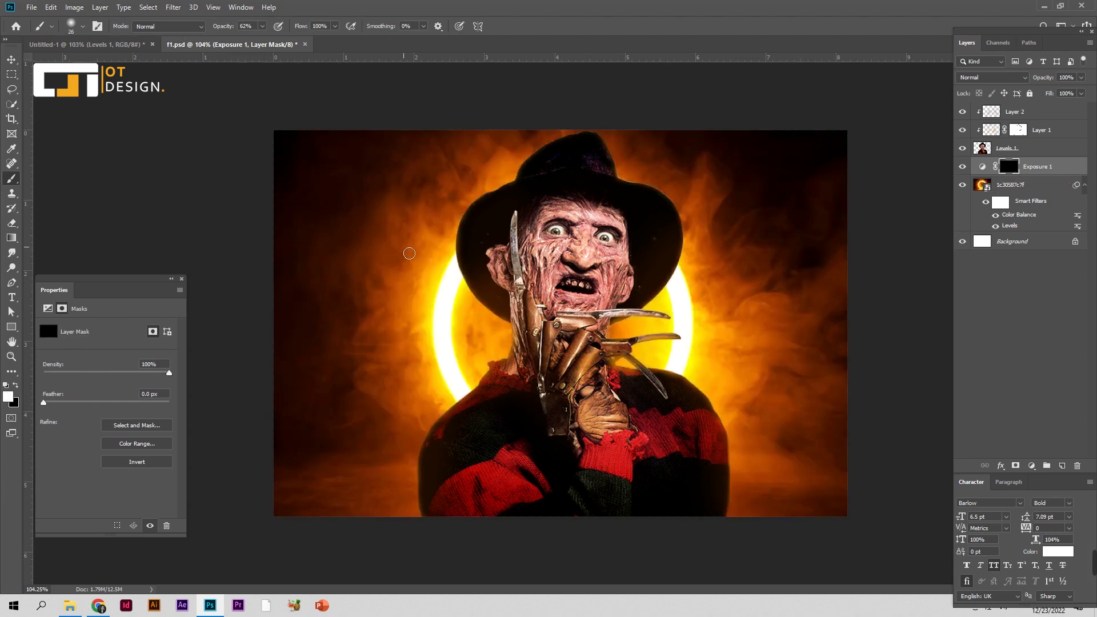
pyautogui.moveTo(402, 253); pyautogui.dragTo(451, 253)
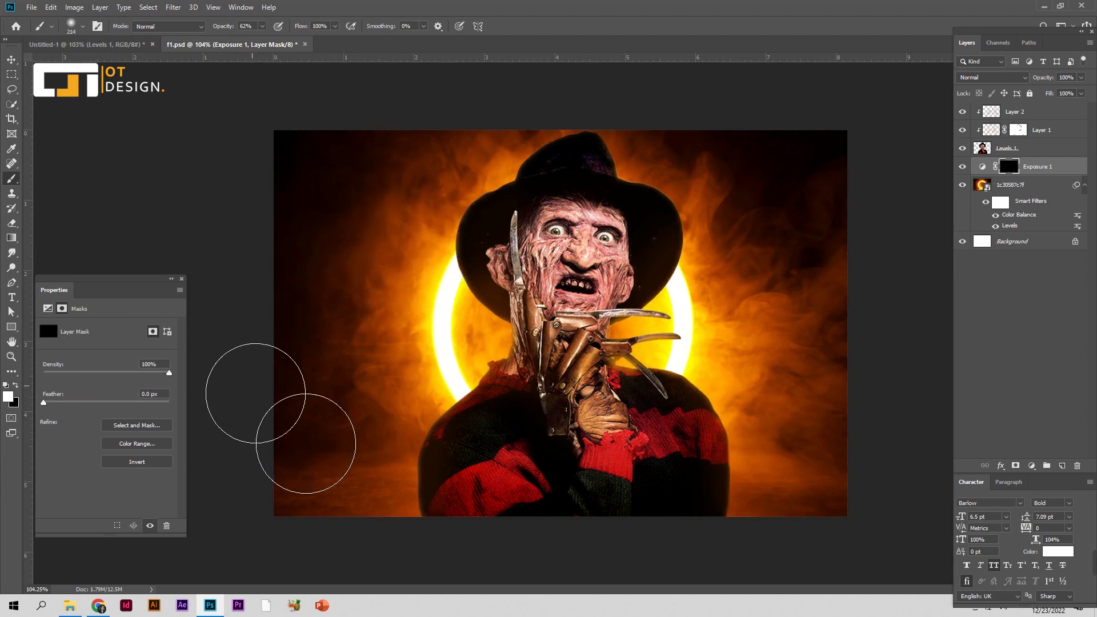
pyautogui.moveTo(272, 412); pyautogui.dragTo(268, 497)
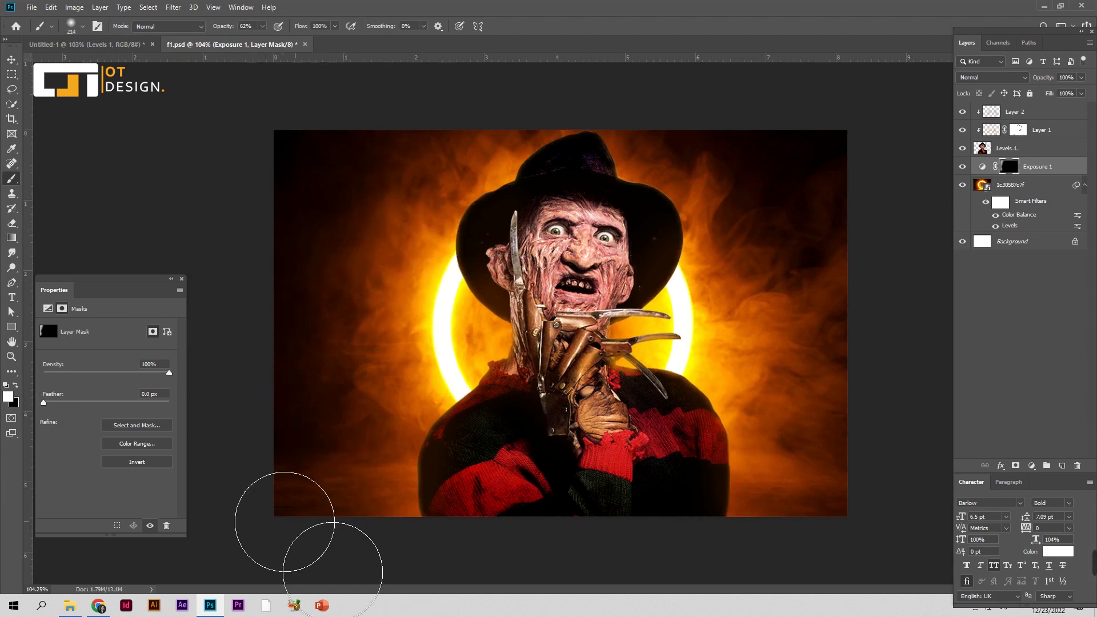
pyautogui.moveTo(906, 477)
pyautogui.mouseDown()
pyautogui.moveTo(819, 460)
pyautogui.moveTo(874, 221)
pyautogui.moveTo(835, 277)
pyautogui.mouseUp()
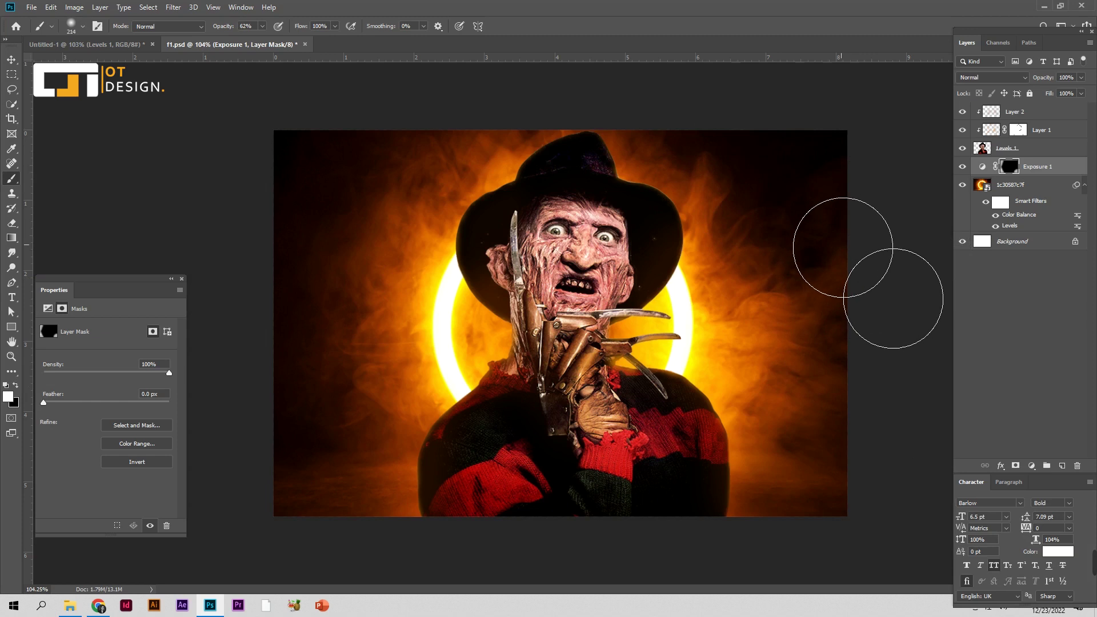
pyautogui.hotkey('ctrl', 's')
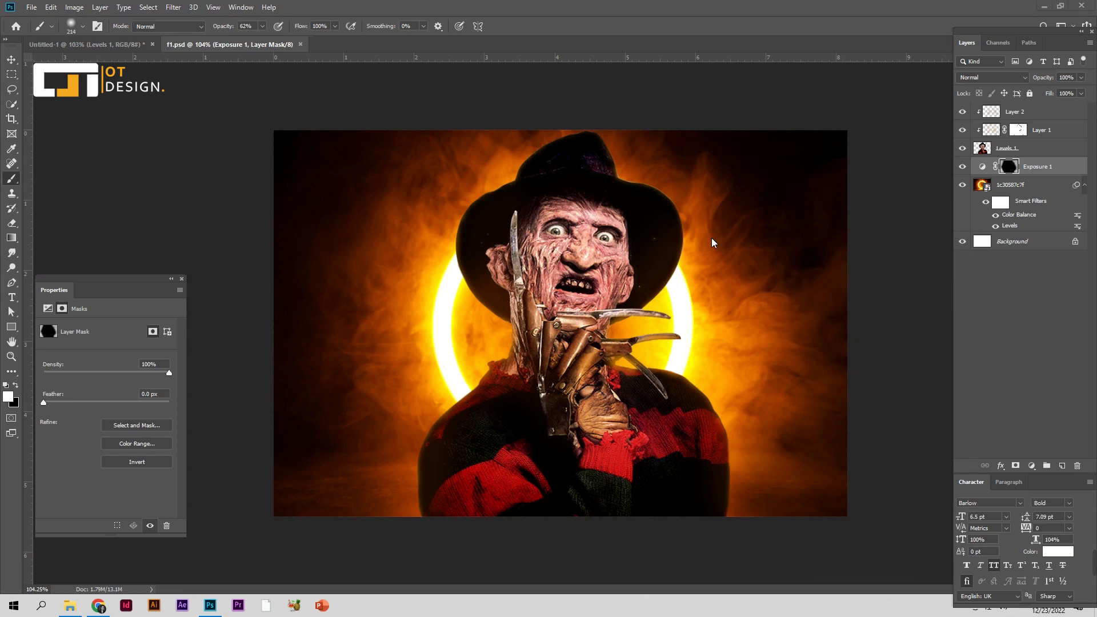
pyautogui.click(1054, 147)
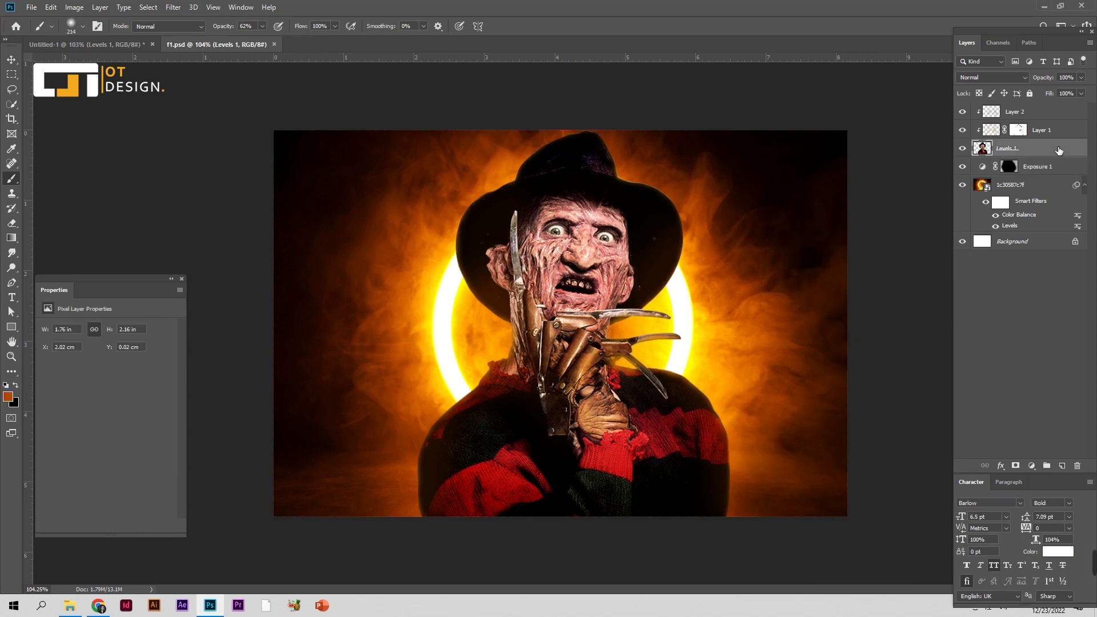
# Step: Add an Exposure adjustment at -1.64 and invert its mask to black
pyautogui.click(1031, 466)
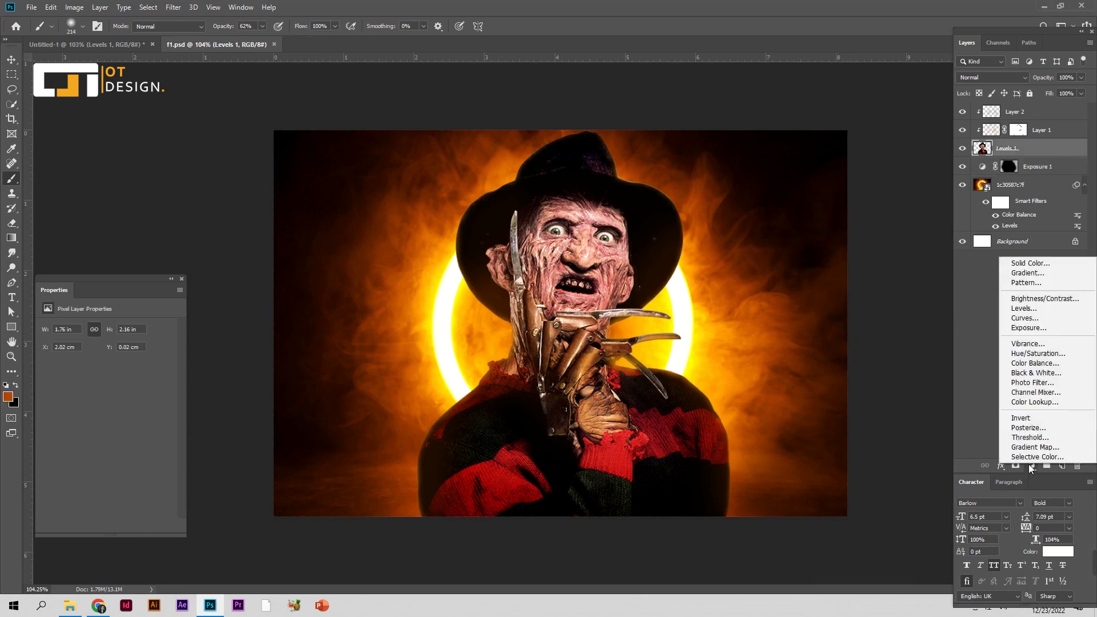
pyautogui.click(1028, 327)
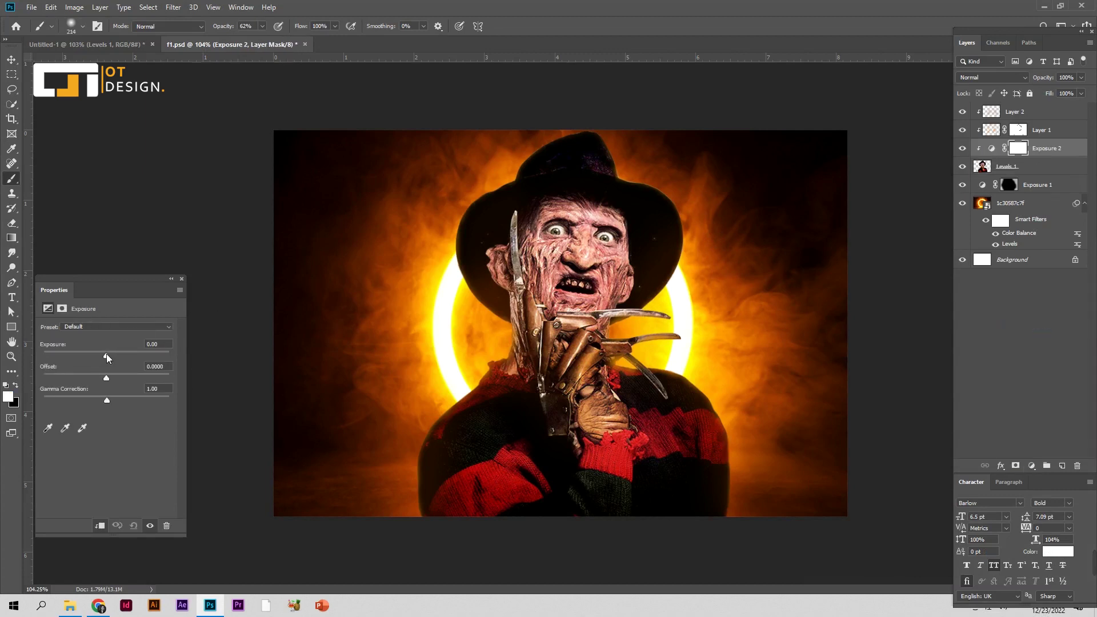
pyautogui.moveTo(107, 354); pyautogui.dragTo(90, 352)
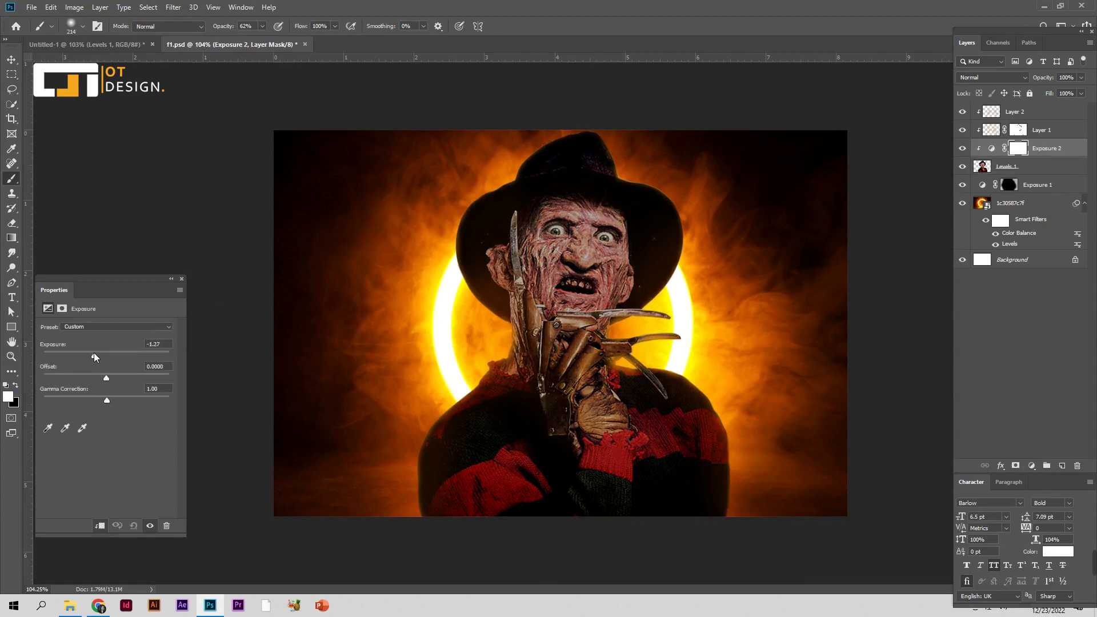
pyautogui.click(1021, 150)
pyautogui.hotkey('ctrl', 'i')
# Step: Paint the mask white over the lower-right sweater and its stripes to darken them
pyautogui.moveTo(668, 492)
pyautogui.mouseDown()
pyautogui.moveTo(618, 442)
pyautogui.moveTo(553, 501)
pyautogui.moveTo(723, 534)
pyautogui.mouseUp()
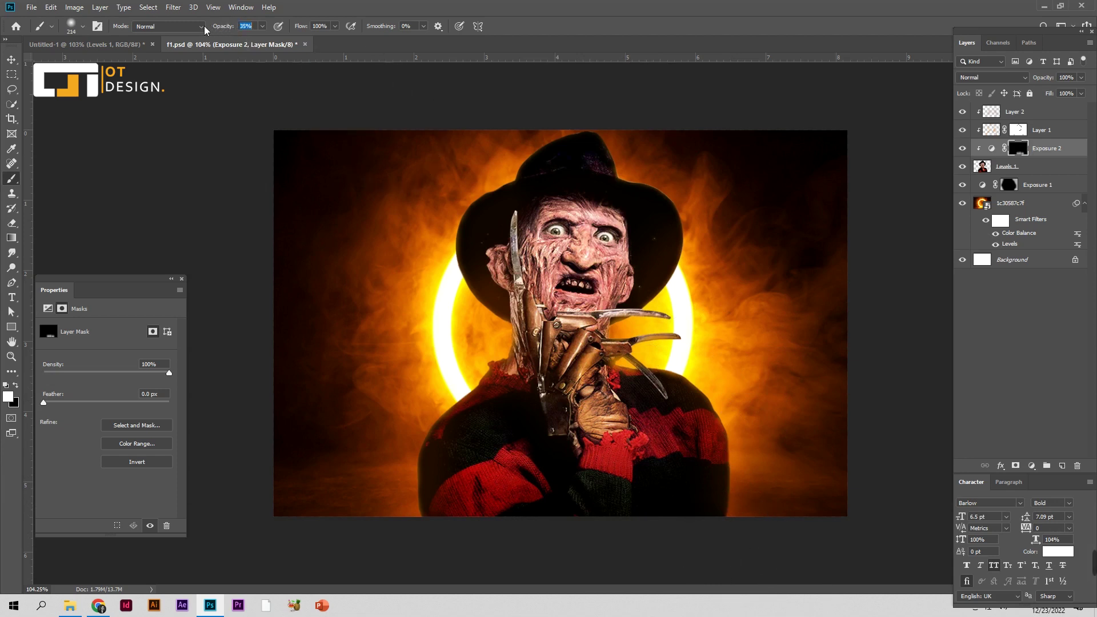
pyautogui.moveTo(661, 465); pyautogui.dragTo(613, 486)
pyautogui.moveTo(586, 385); pyautogui.dragTo(577, 387)
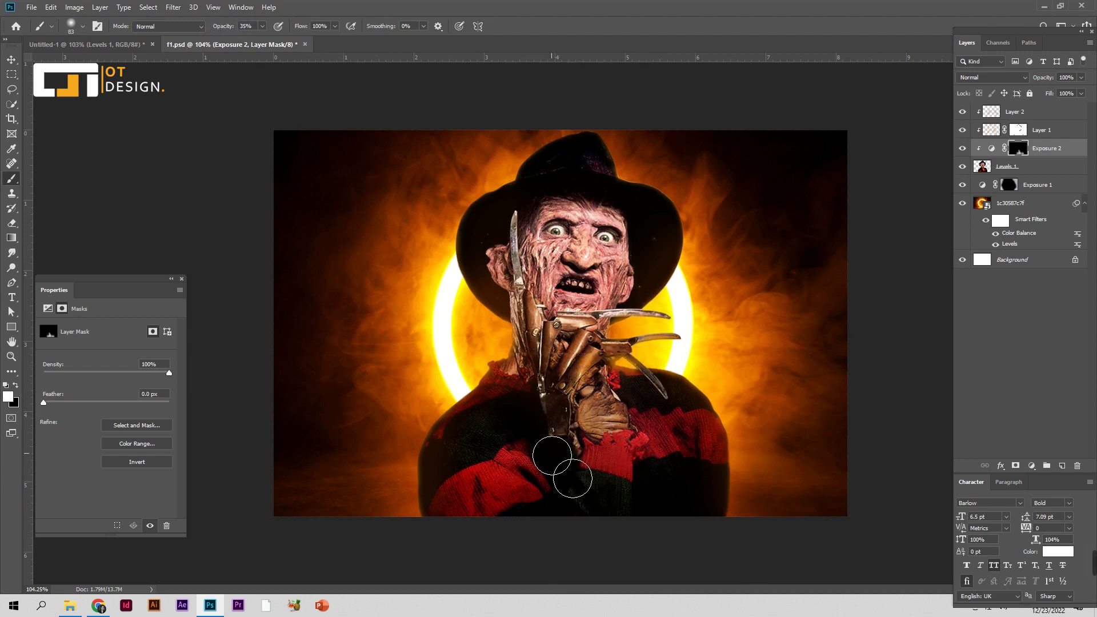
pyautogui.moveTo(657, 454); pyautogui.dragTo(650, 428)
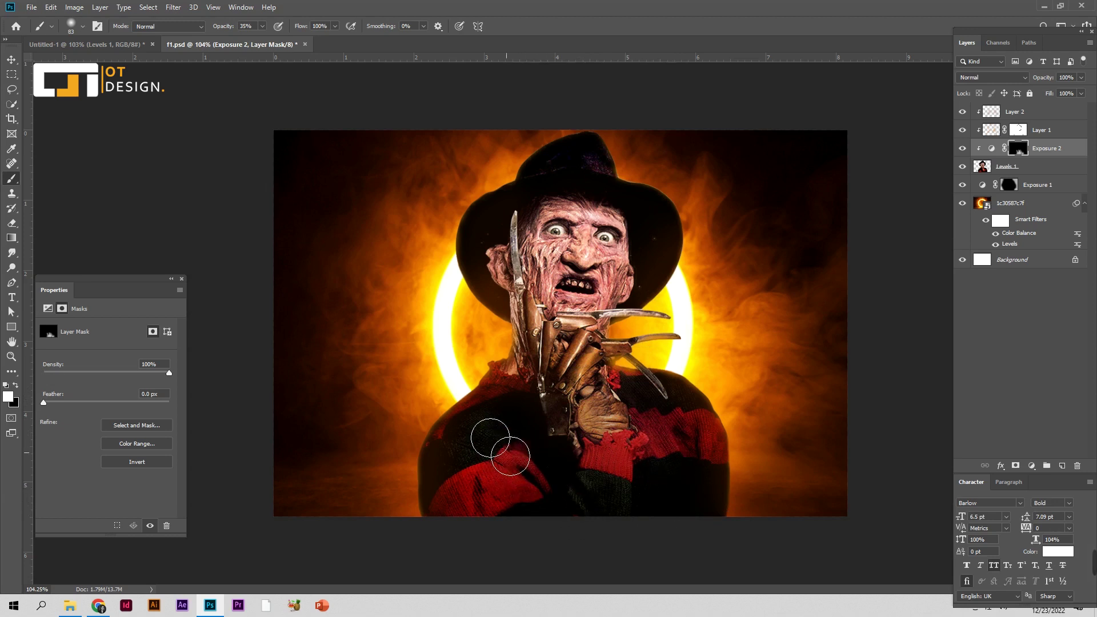
pyautogui.moveTo(223, 30); pyautogui.dragTo(246, 30)
pyautogui.moveTo(606, 463); pyautogui.dragTo(677, 469)
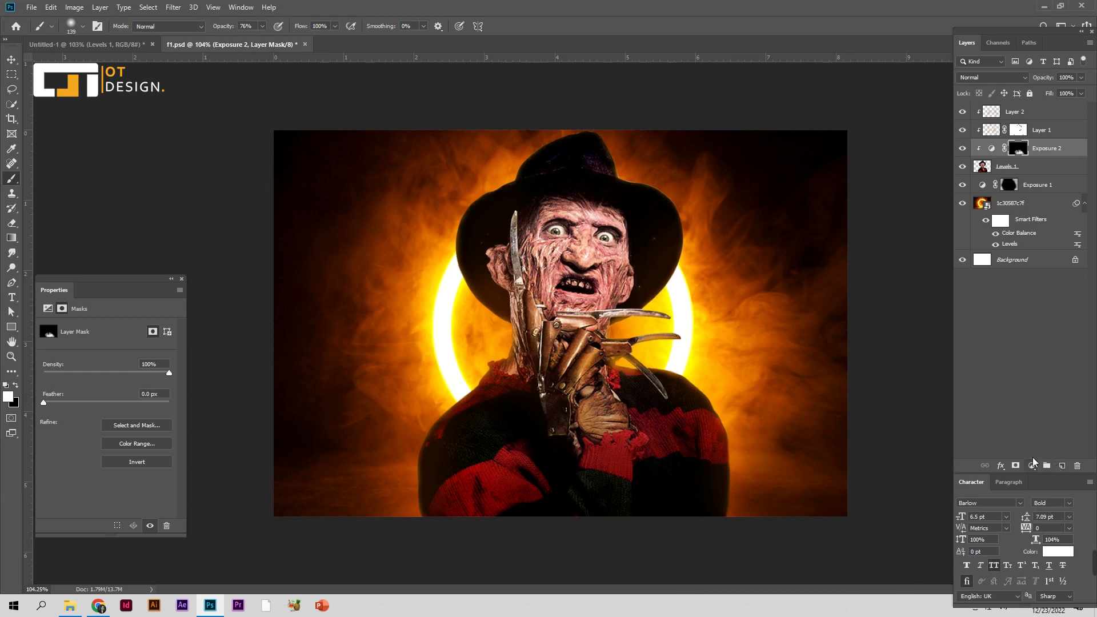
pyautogui.click(969, 150)
pyautogui.keyDown('alt'); pyautogui.rightClick(552, 216); pyautogui.keyUp('alt')
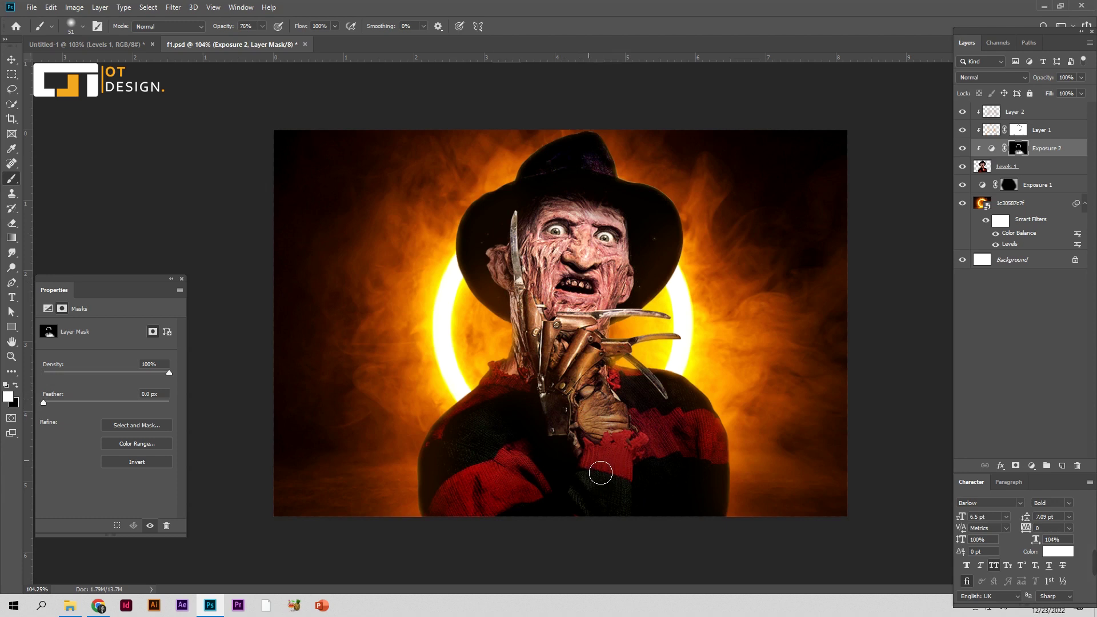
pyautogui.click(1074, 115)
# Step: Add a second Exposure adjustment at +1.82 with an inverted black mask
pyautogui.click(1068, 148)
pyautogui.click(1032, 467)
pyautogui.click(1038, 334)
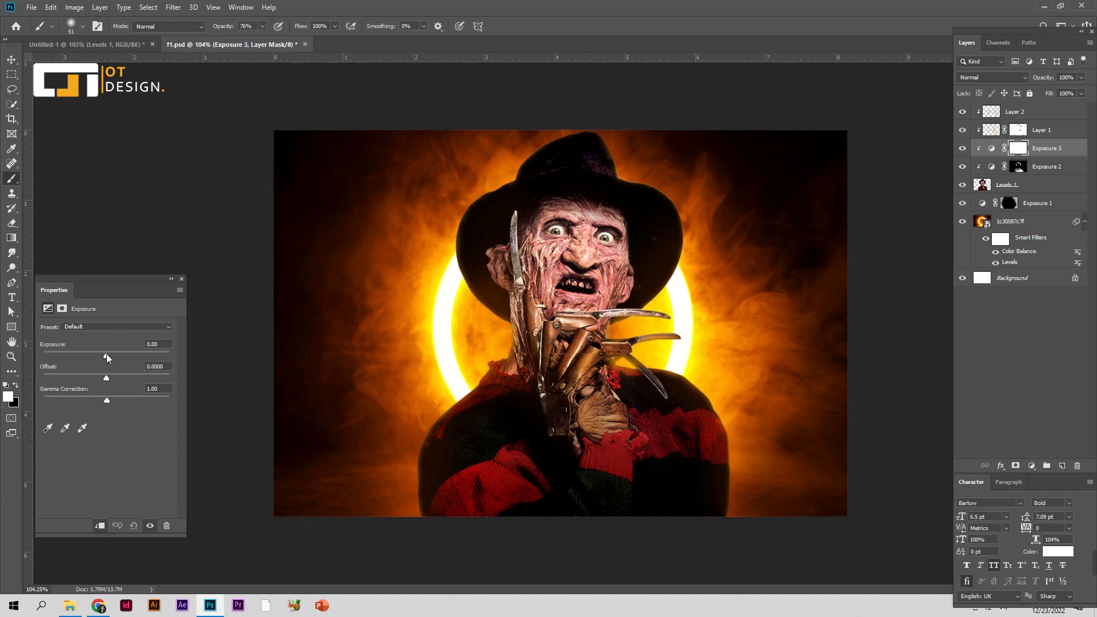
pyautogui.moveTo(106, 356); pyautogui.dragTo(124, 356)
pyautogui.hotkey('ctrl', 'i')
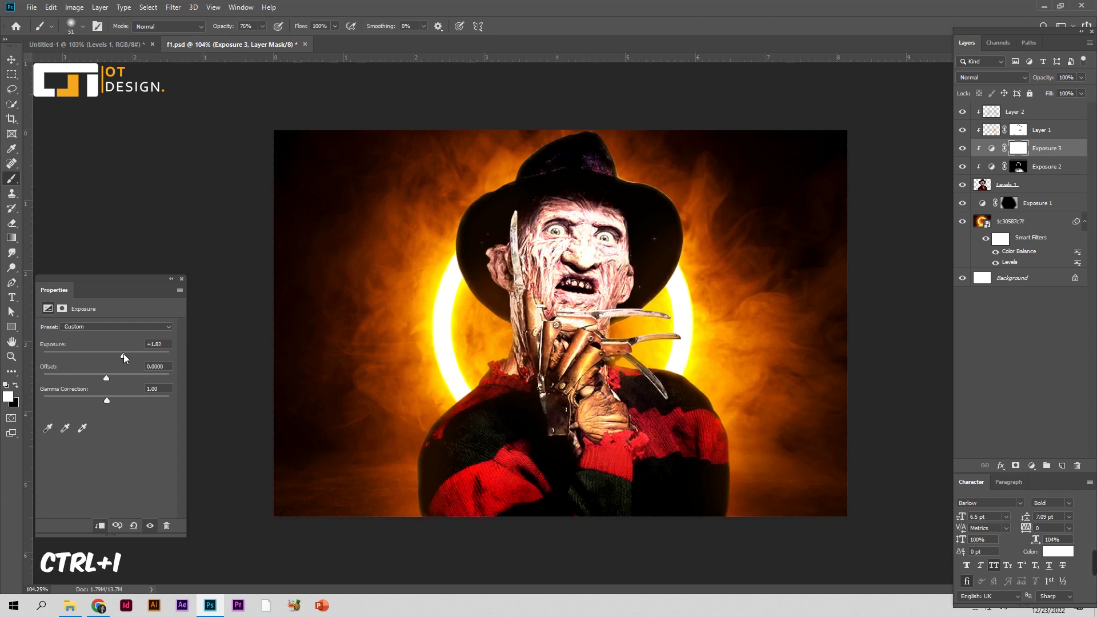
# Step: With a 95 px brush, brighten the left shoulder edge and the upper and middle claw blades
pyautogui.moveTo(629, 377); pyautogui.dragTo(651, 377)
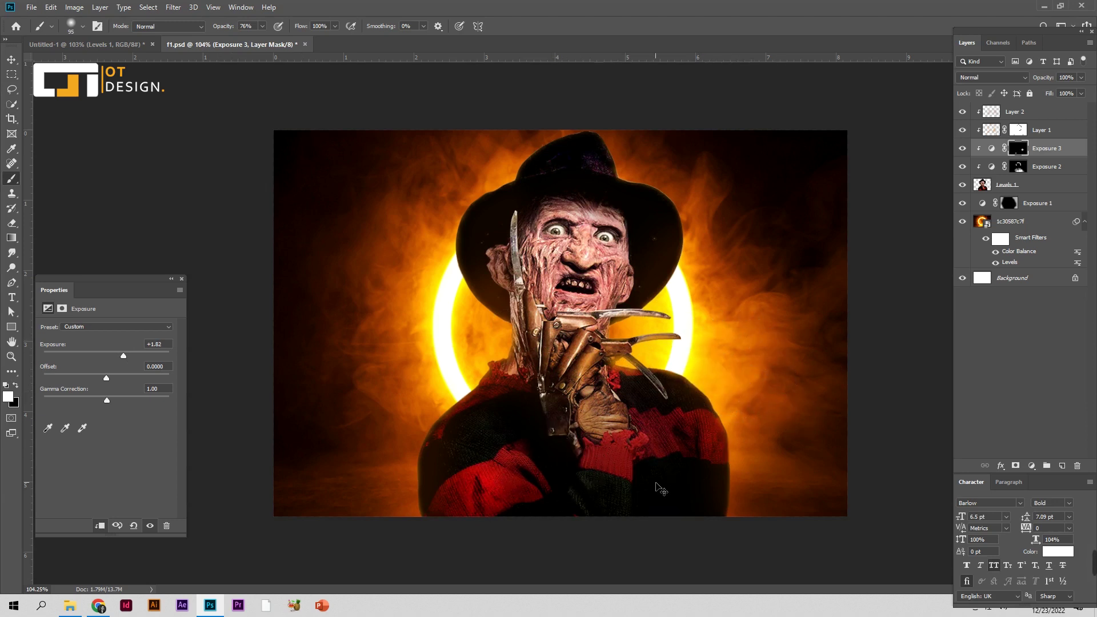
pyautogui.moveTo(490, 392)
pyautogui.mouseDown()
pyautogui.moveTo(429, 416)
pyautogui.moveTo(437, 469)
pyautogui.mouseUp()
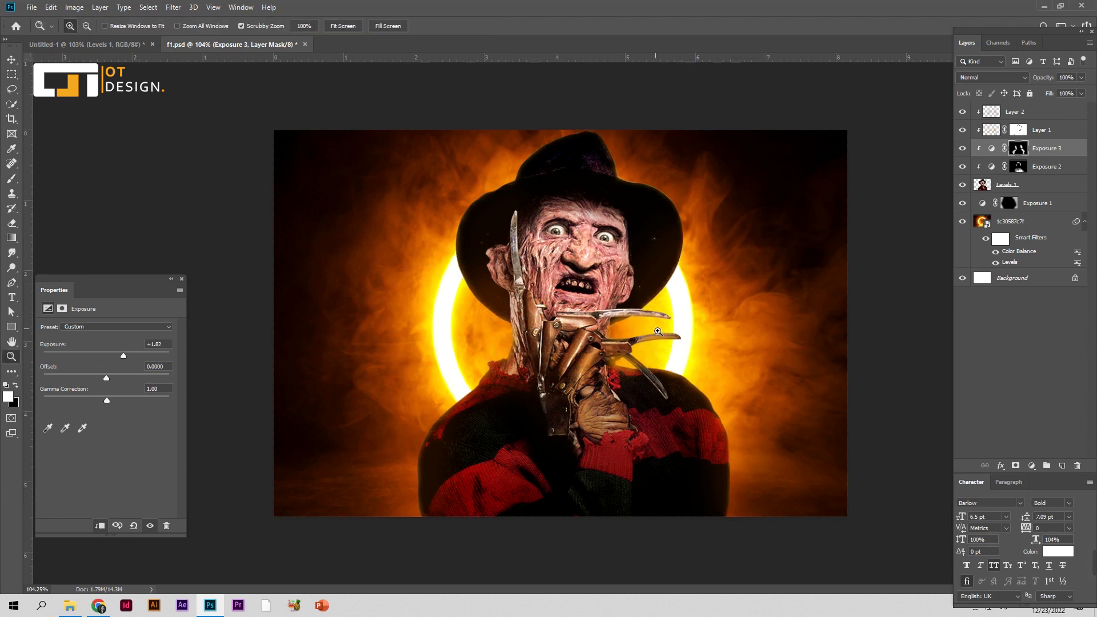
pyautogui.scroll(3, 620, 320)
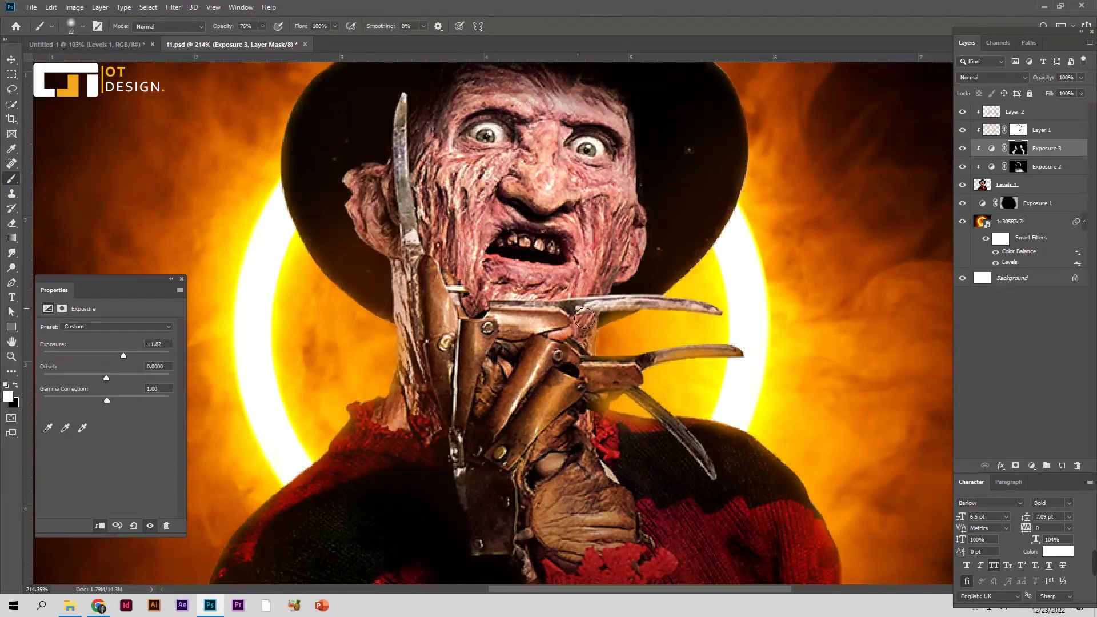
pyautogui.moveTo(574, 313); pyautogui.dragTo(697, 314)
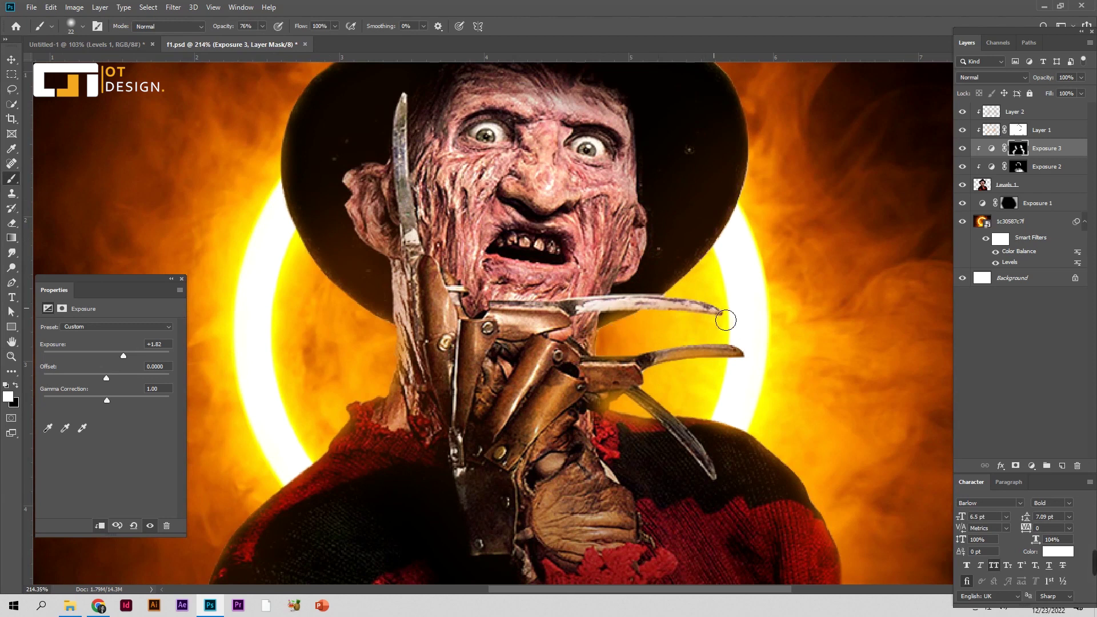
pyautogui.moveTo(749, 355); pyautogui.dragTo(657, 357)
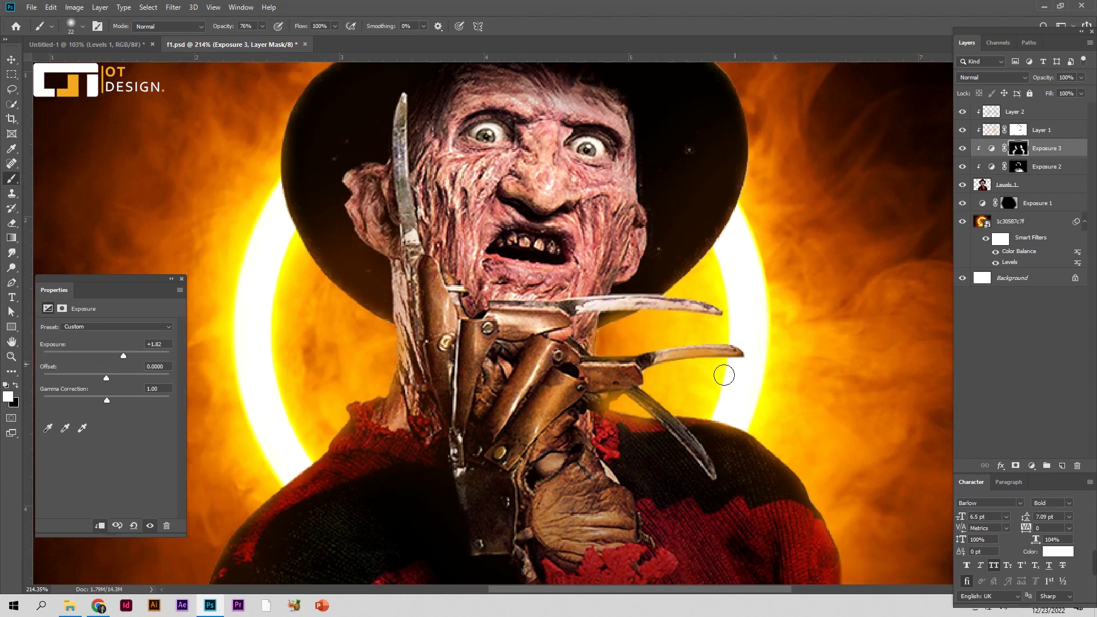
pyautogui.moveTo(658, 422)
pyautogui.mouseDown()
pyautogui.moveTo(619, 407)
pyautogui.moveTo(597, 371)
pyautogui.mouseUp()
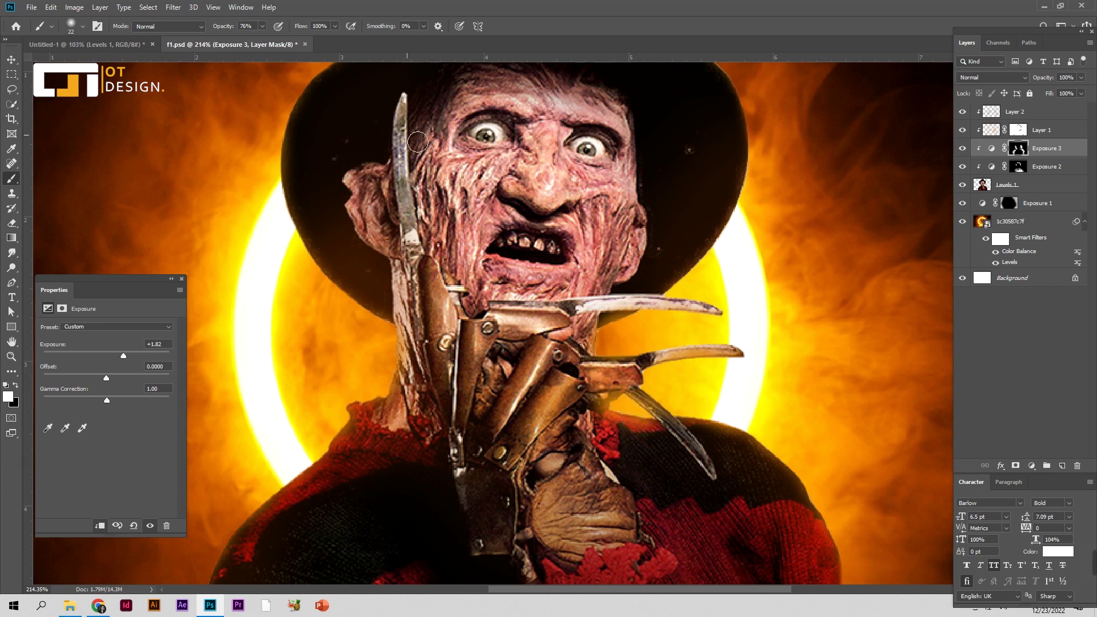
# Step: With a small 17 then 10 px brush, brighten the blade beside the face and the teeth
pyautogui.keyDown('alt'); pyautogui.rightClick(404, 111); pyautogui.keyUp('alt')
pyautogui.moveTo(408, 155); pyautogui.dragTo(407, 143)
pyautogui.moveTo(415, 250); pyautogui.dragTo(412, 117)
pyautogui.press('z')
pyautogui.press('b')
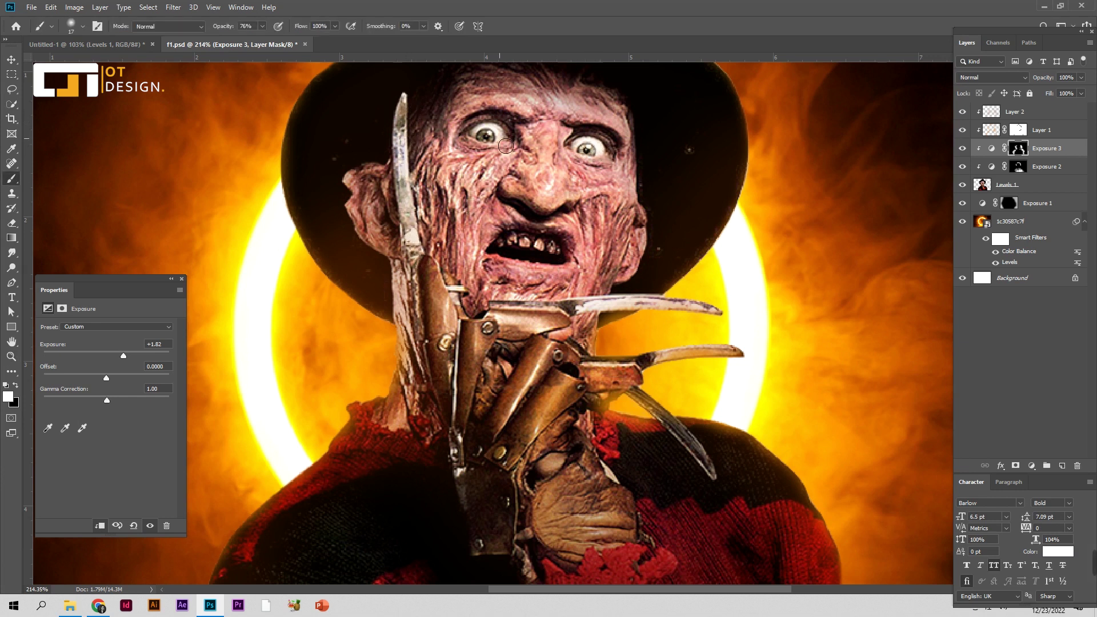
pyautogui.keyDown('alt'); pyautogui.rightClick(547, 247); pyautogui.keyUp('alt')
pyautogui.moveTo(547, 247)
pyautogui.mouseDown()
pyautogui.moveTo(504, 248)
pyautogui.moveTo(517, 265)
pyautogui.moveTo(543, 265)
pyautogui.mouseUp()
pyautogui.press('z')
pyautogui.press('b')
# Step: Paint black at 100% opacity to tone down the brightening on the upper claw
pyautogui.click(15, 385)
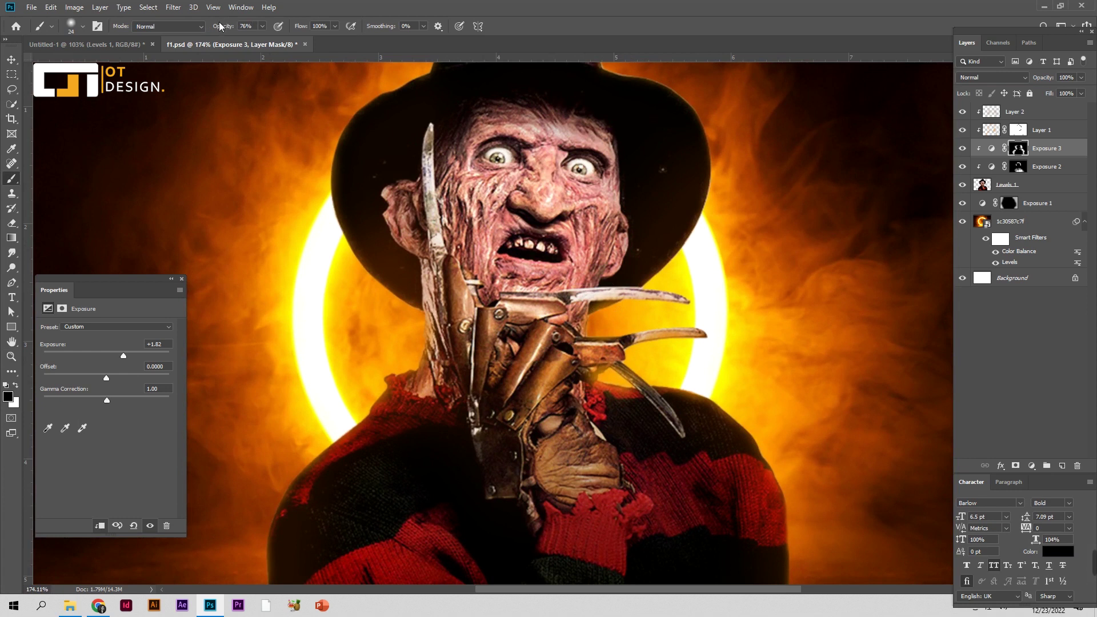
pyautogui.moveTo(225, 29); pyautogui.dragTo(642, 231)
pyautogui.moveTo(579, 298)
pyautogui.mouseDown()
pyautogui.moveTo(726, 299)
pyautogui.moveTo(647, 335)
pyautogui.mouseUp()
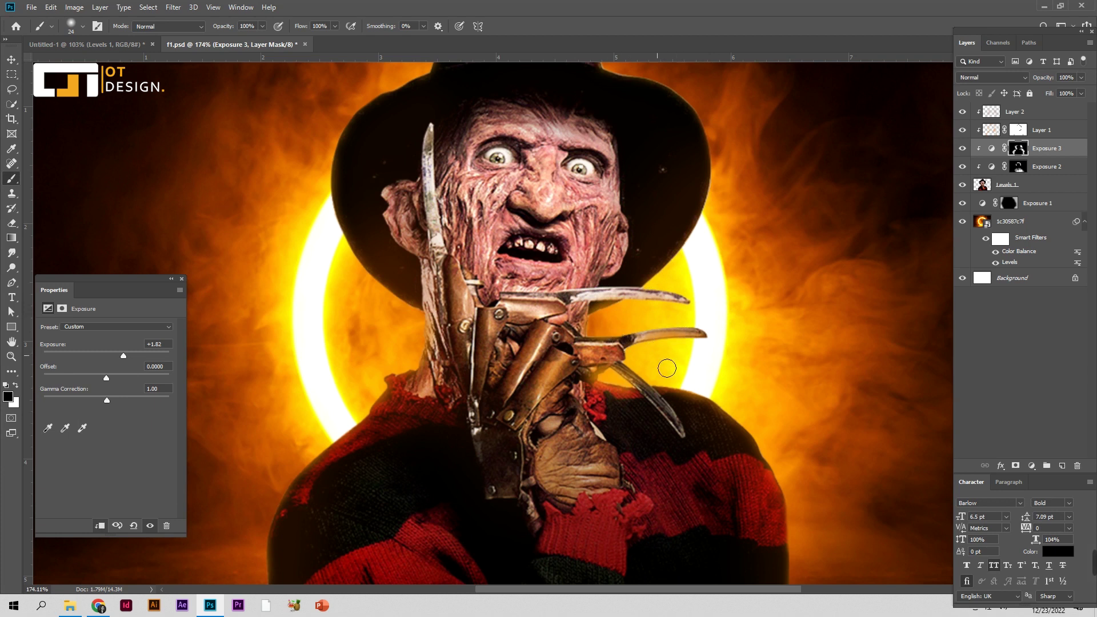
# Step: Check the claw brightening by toggling Exposure 3, then add a new empty layer on top
pyautogui.press('z')
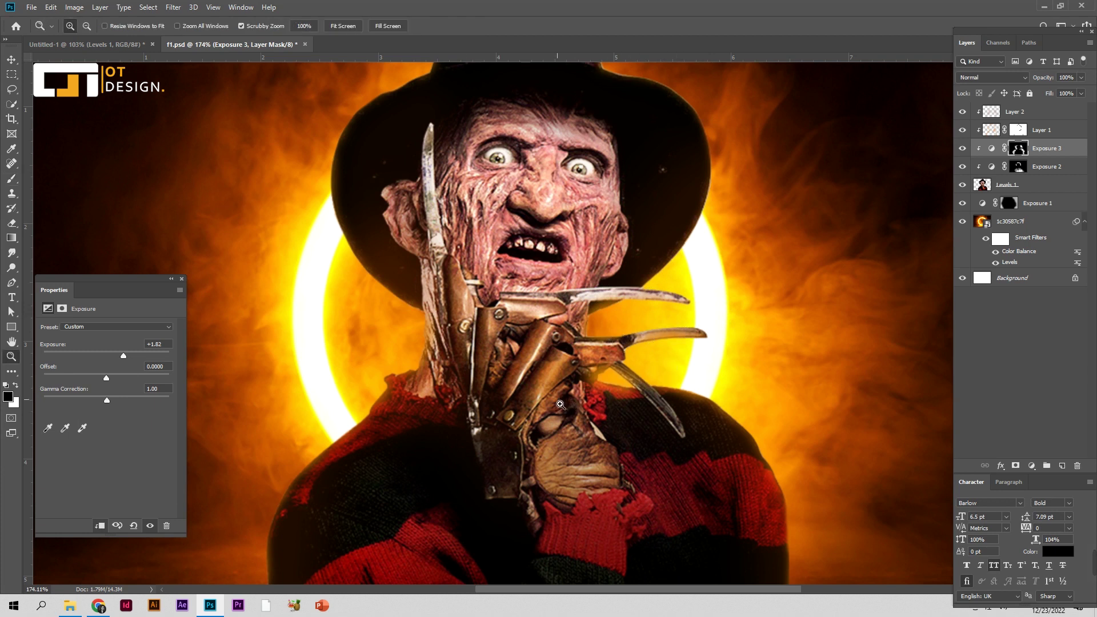
pyautogui.keyDown('alt'); pyautogui.click(526, 408); pyautogui.keyUp('alt')
pyautogui.moveTo(527, 409); pyautogui.dragTo(537, 409)
pyautogui.press('b')
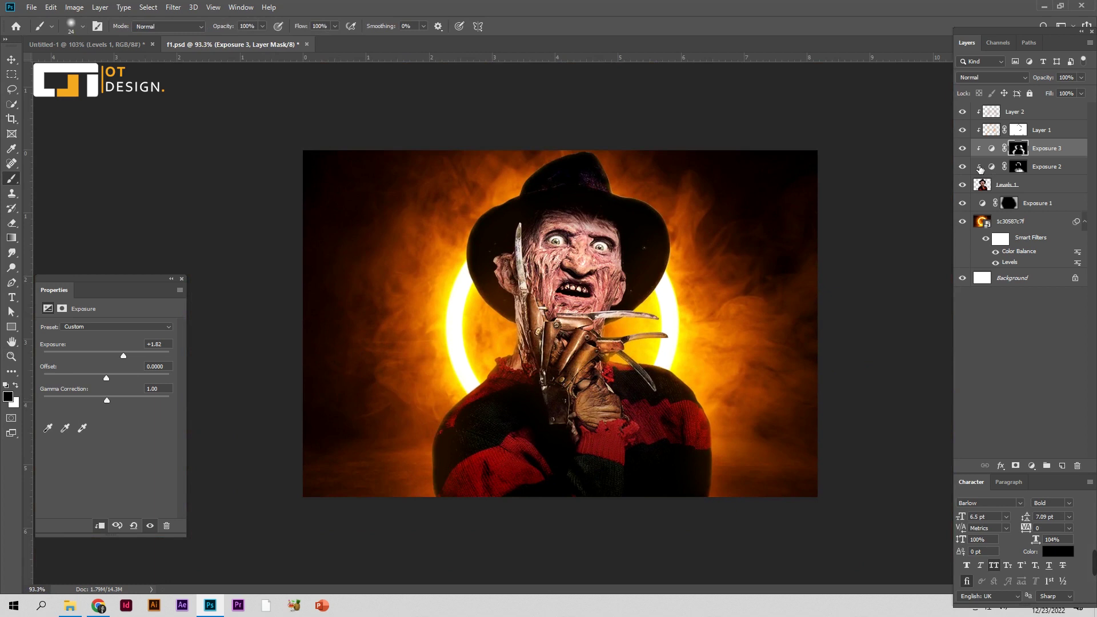
pyautogui.click(966, 148)
pyautogui.click(967, 148)
pyautogui.click(1043, 113)
pyautogui.click(1062, 467)
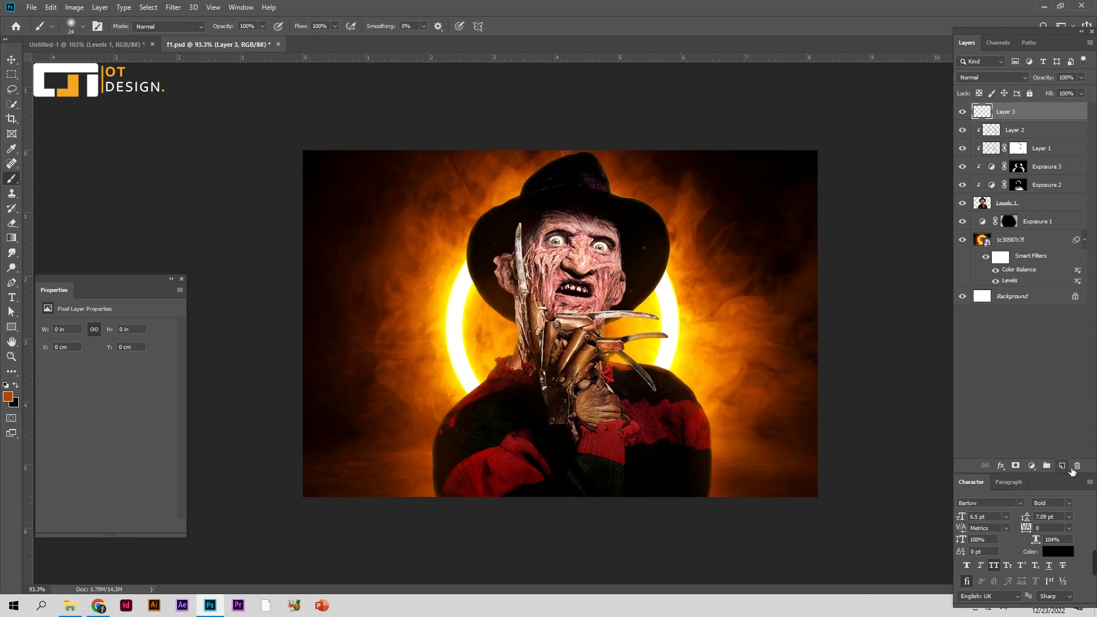
# Step: Set up the Fog 6 brush at size 950 with a pale cream foreground colour
pyautogui.click(72, 28)
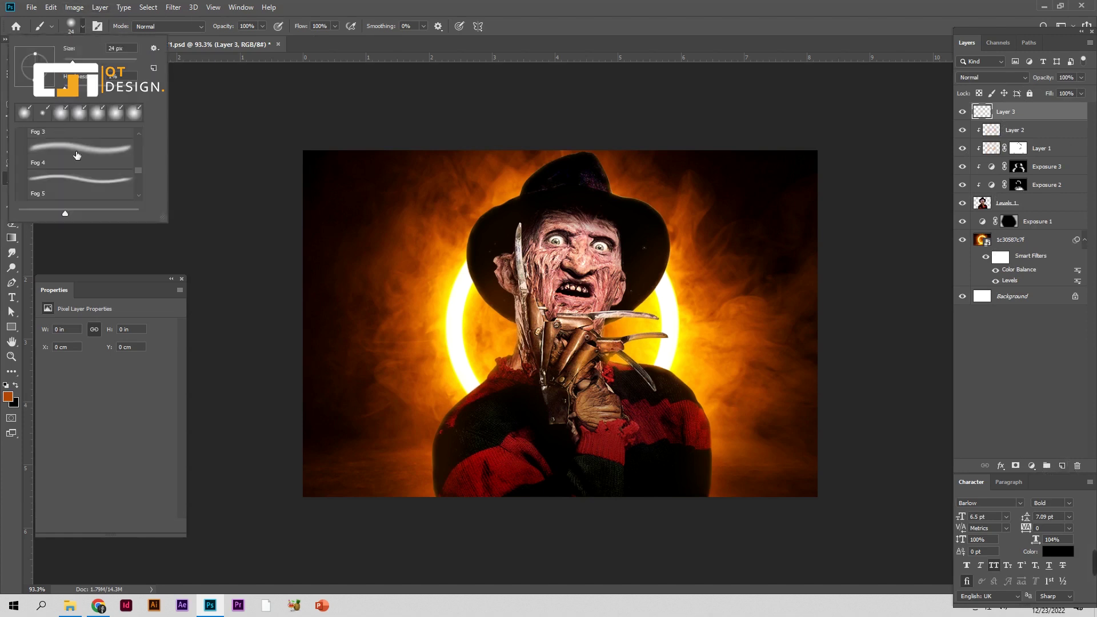
pyautogui.scroll(-1, 78, 155)
pyautogui.click(90, 197)
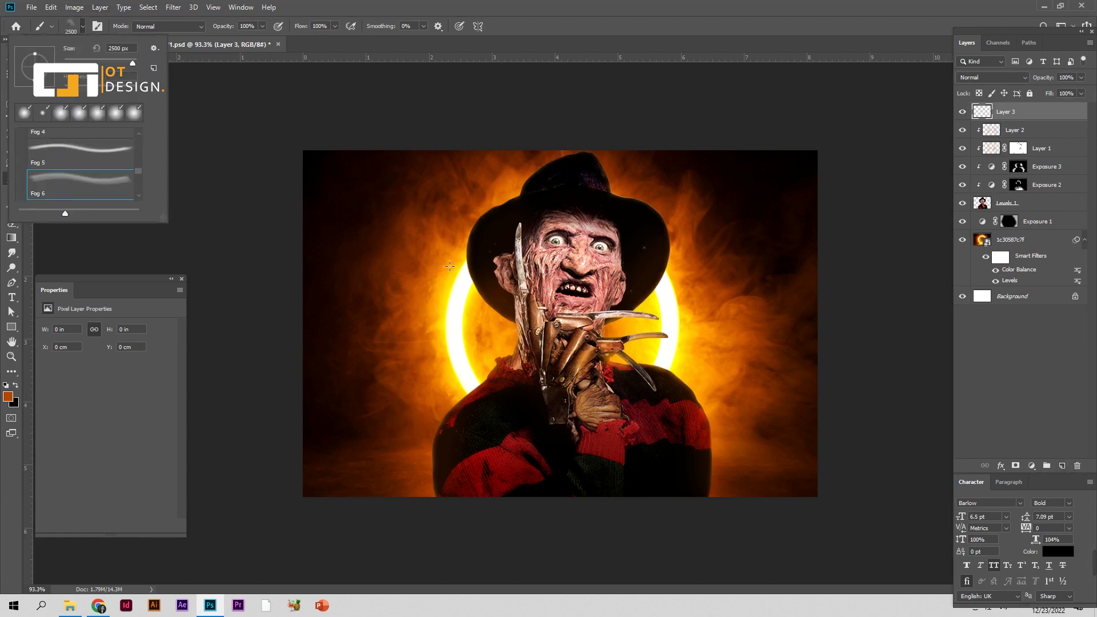
pyautogui.press('Return')
pyautogui.press('[')
pyautogui.press('[')
pyautogui.press('[')
pyautogui.click(8, 398)
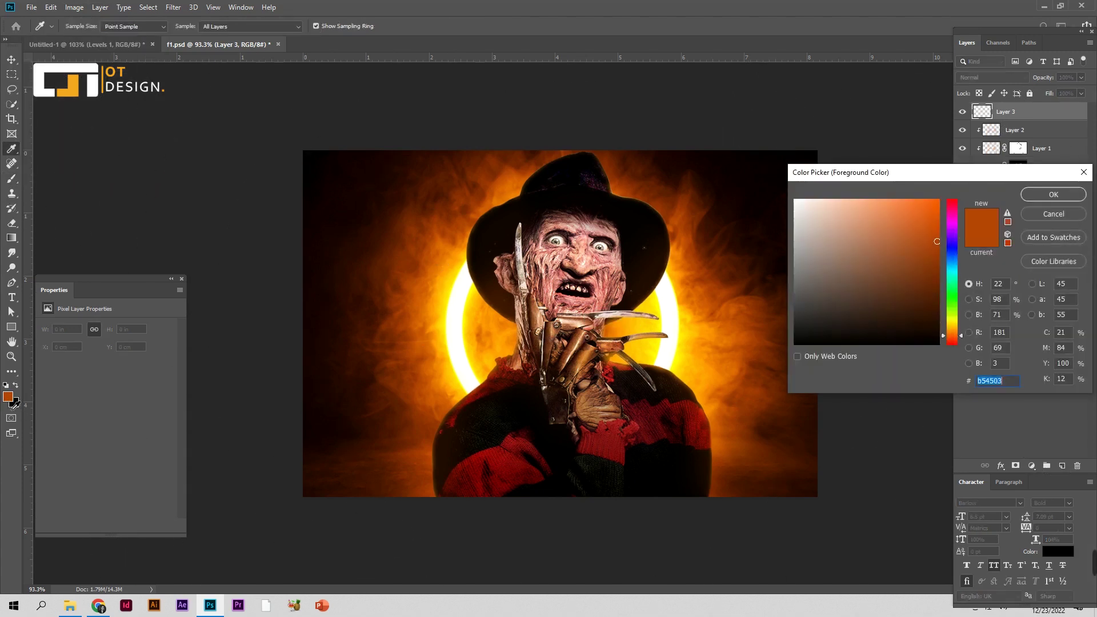
pyautogui.moveTo(952, 327); pyautogui.dragTo(953, 324)
pyautogui.click(812, 197)
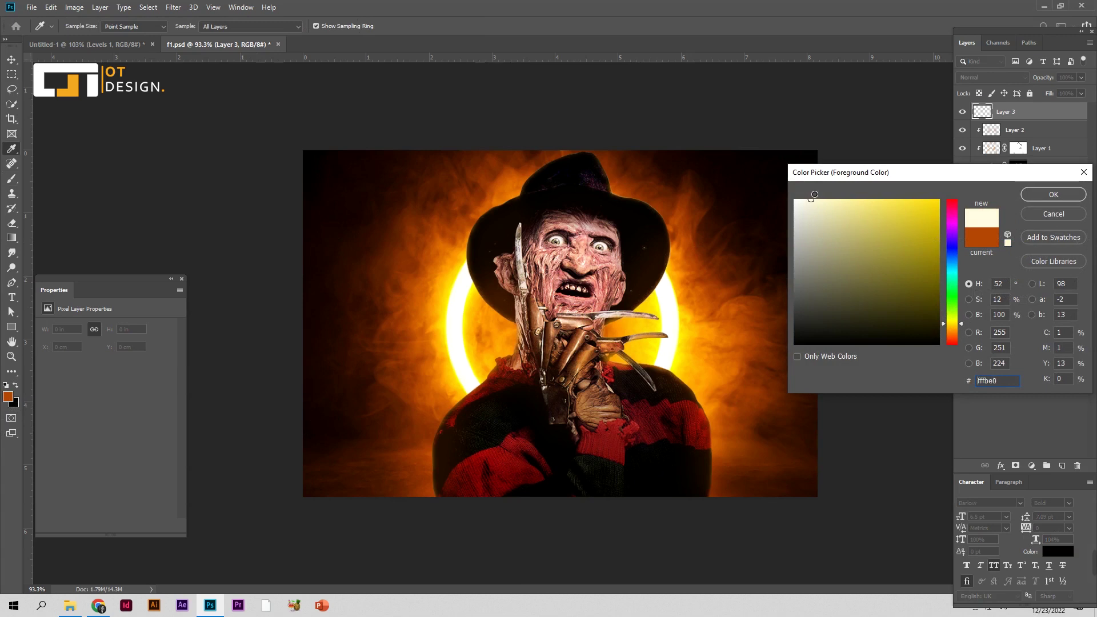
pyautogui.press('Return')
pyautogui.rightClick(630, 372)
pyautogui.press('Return')
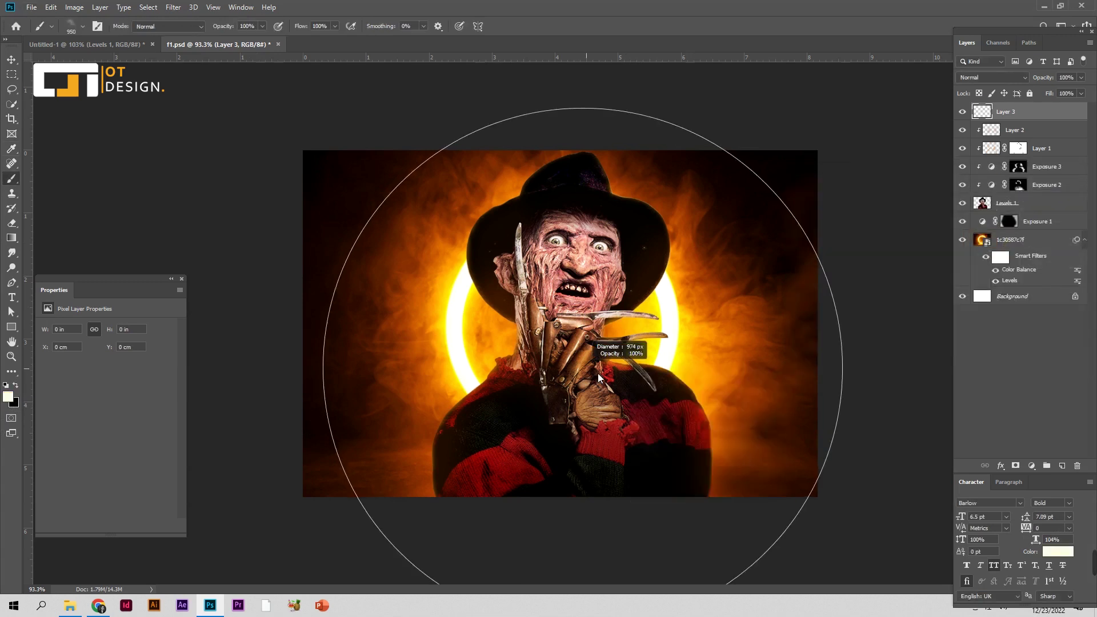
# Step: Brush cream haze along the bottom of the image on Layer 3, left, centre and right
pyautogui.click(549, 456)
pyautogui.hotkey('ctrl', 'z')
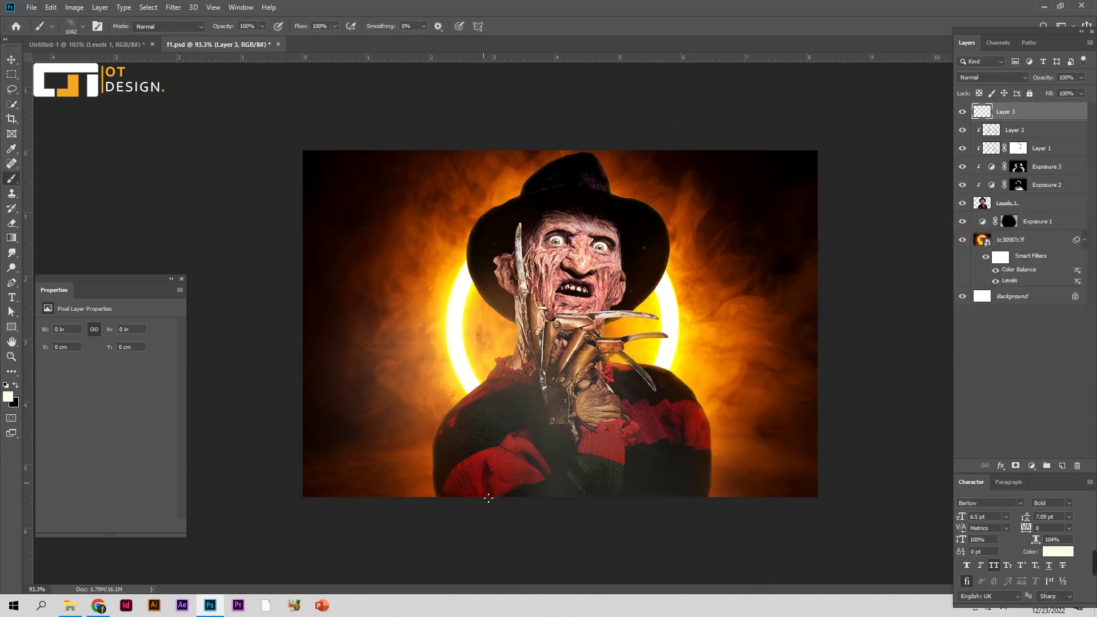
pyautogui.click(494, 536)
pyautogui.click(837, 540)
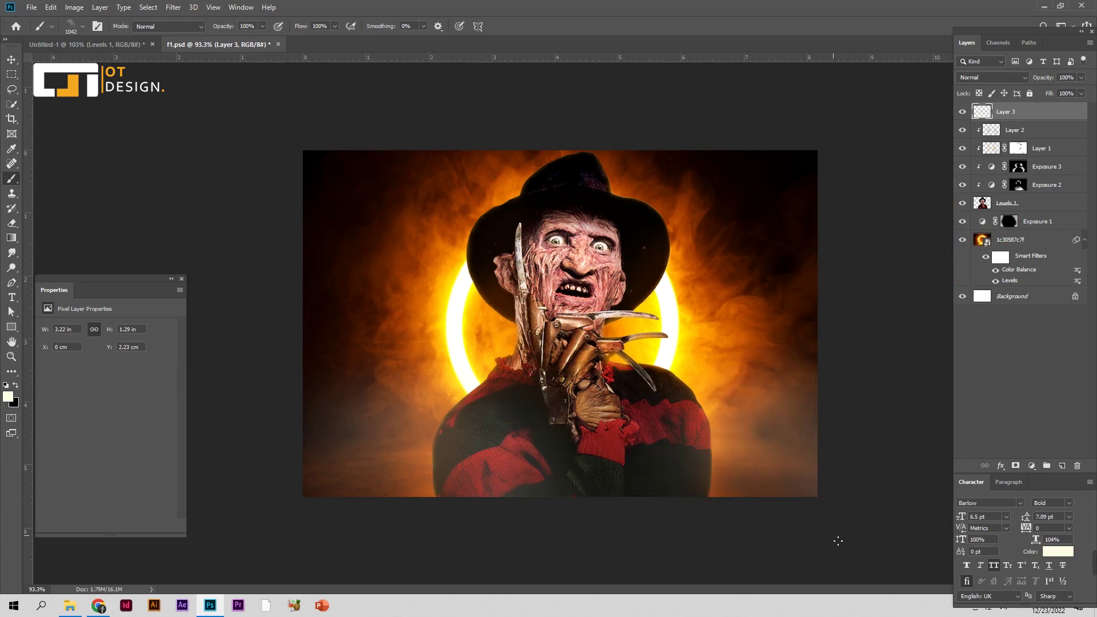
pyautogui.click(253, 532)
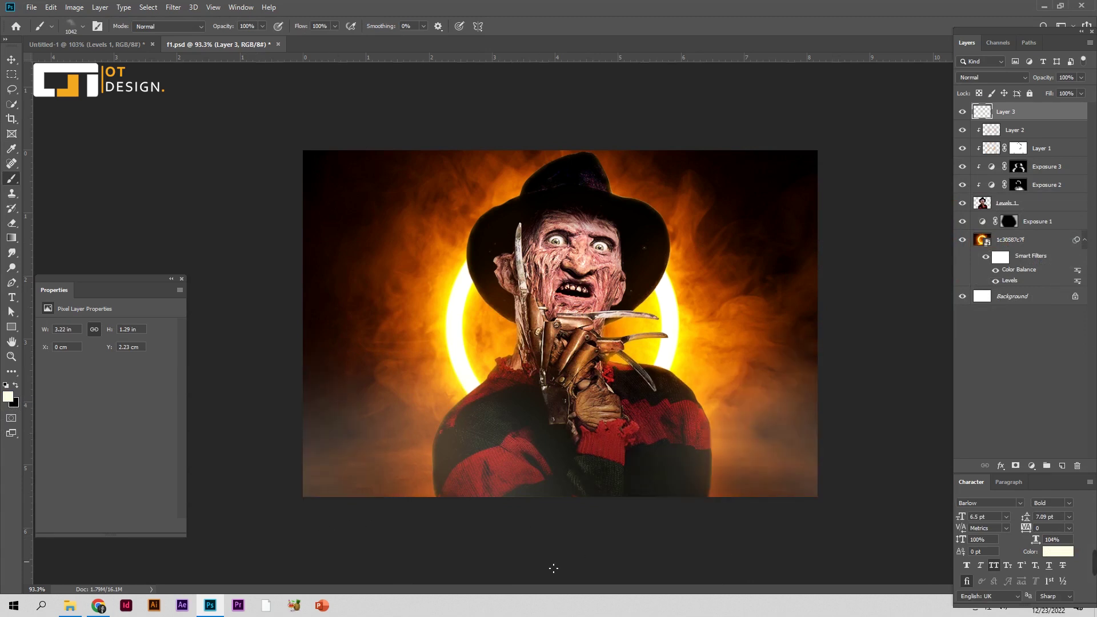
pyautogui.click(509, 568)
pyautogui.click(785, 559)
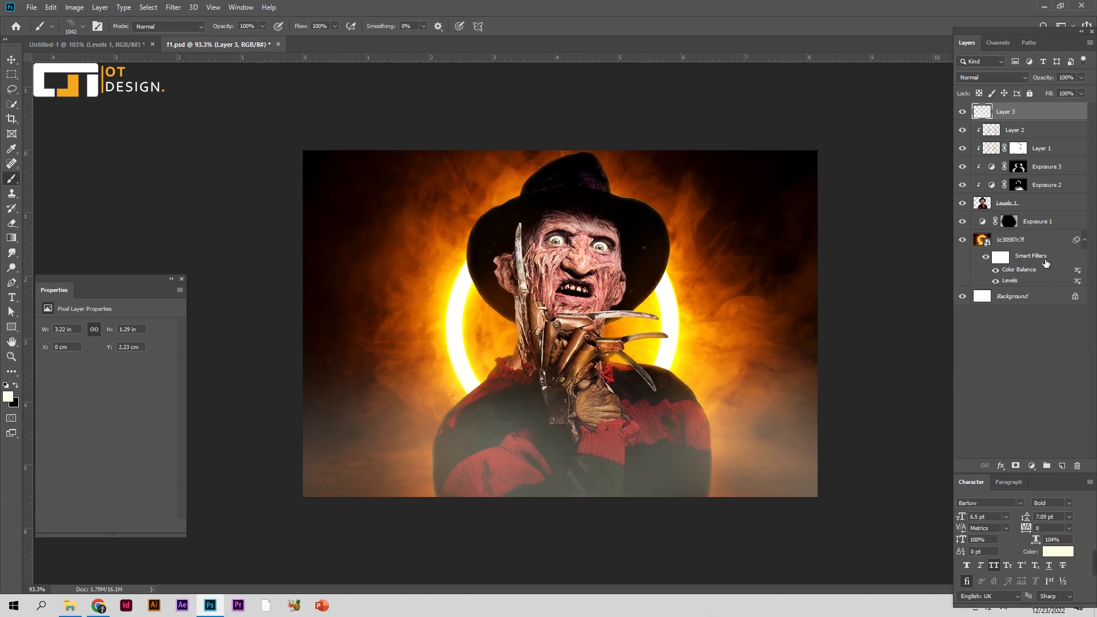
# Step: Add Layer 4 above Exposure 1 and paint soft haze across the lower image
pyautogui.click(1045, 223)
pyautogui.click(1061, 465)
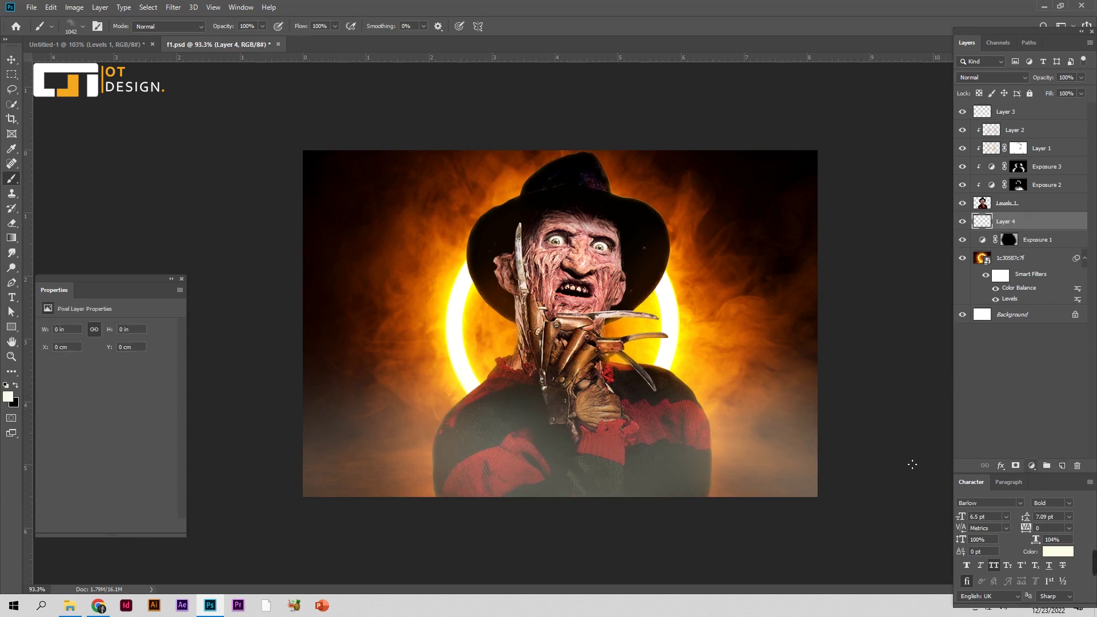
pyautogui.click(766, 410)
pyautogui.click(334, 424)
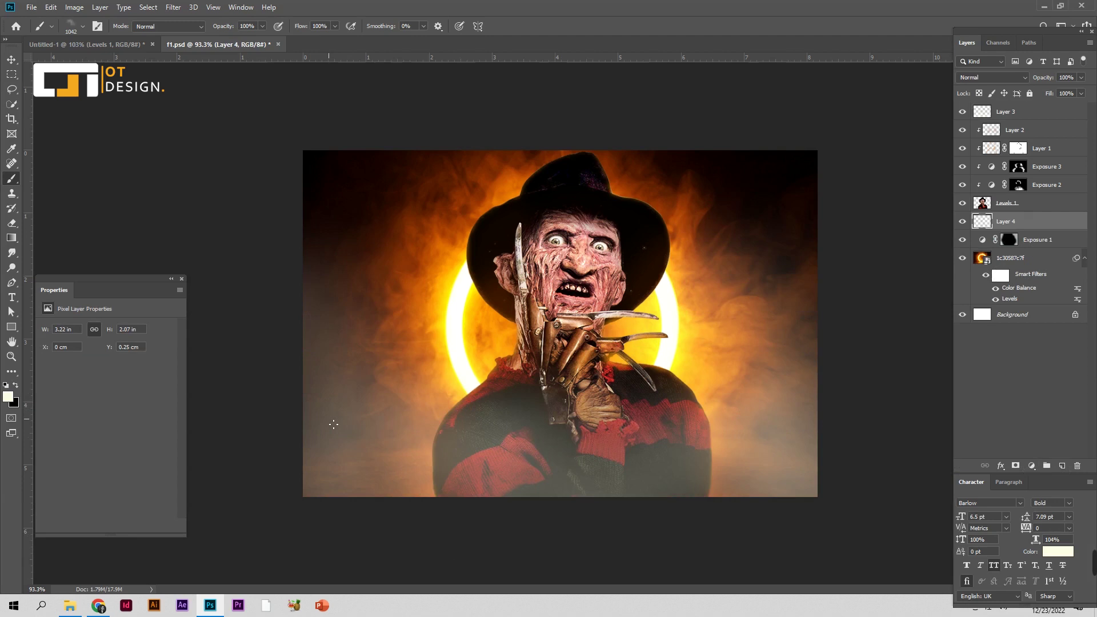
pyautogui.click(437, 411)
pyautogui.click(598, 425)
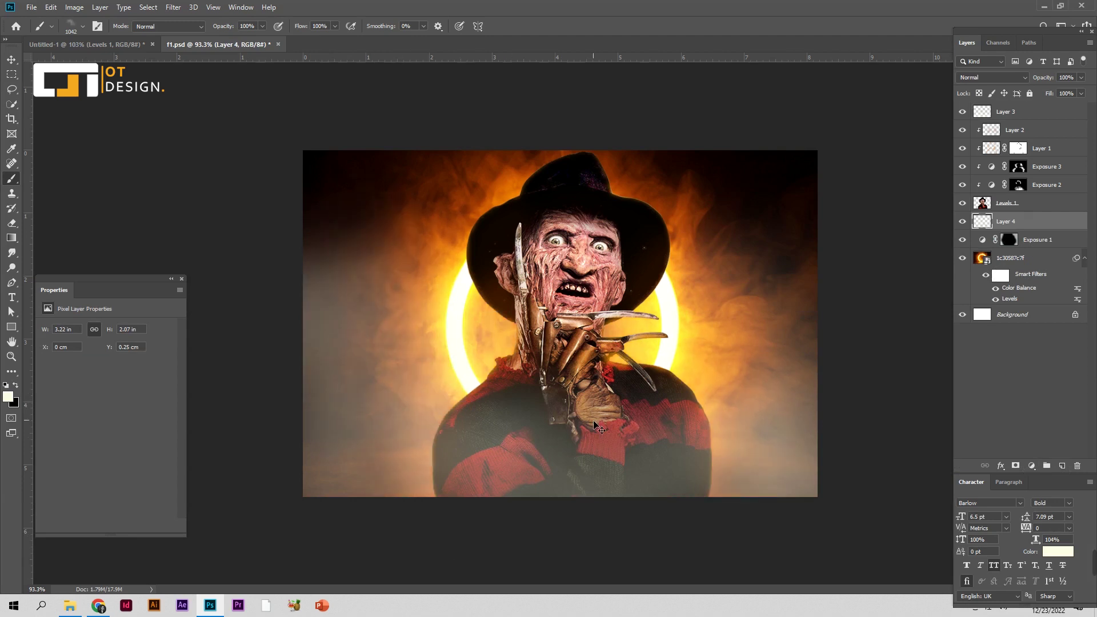
pyautogui.hotkey('ctrl', 'z')
pyautogui.hotkey('ctrl', 'z')
pyautogui.hotkey('ctrl', 'z')
pyautogui.hotkey('ctrl', 'z')
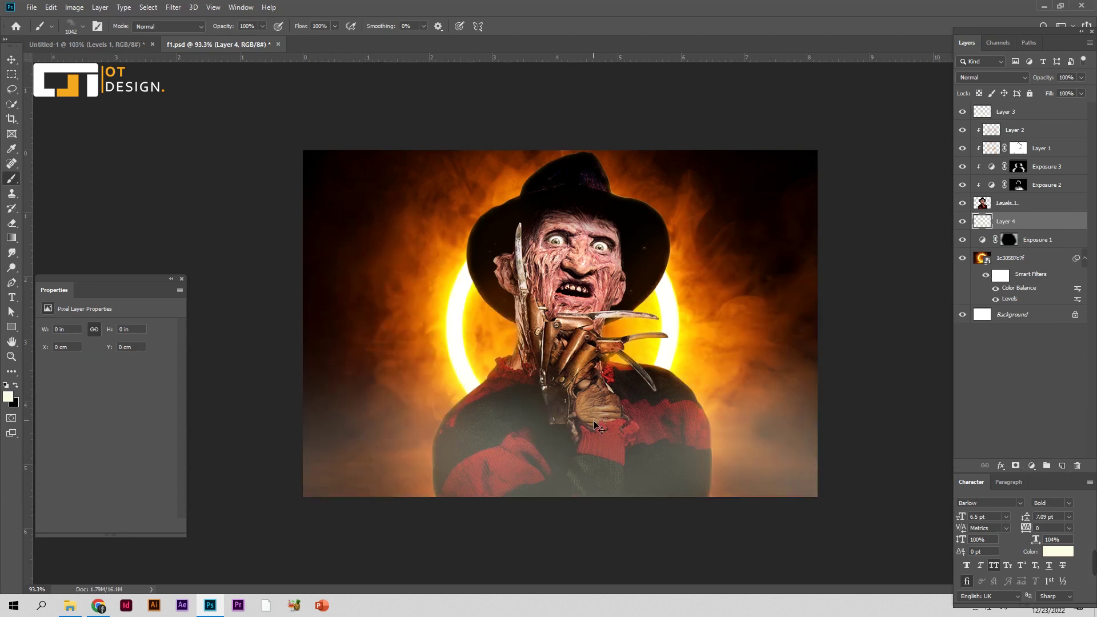
pyautogui.click(624, 495)
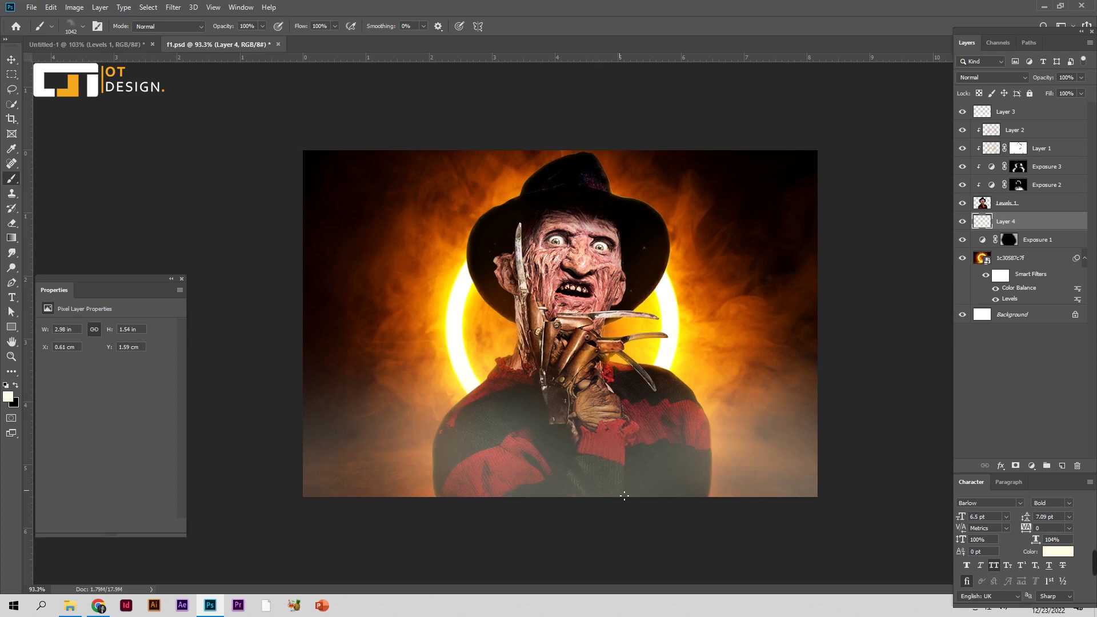
pyautogui.press('v')
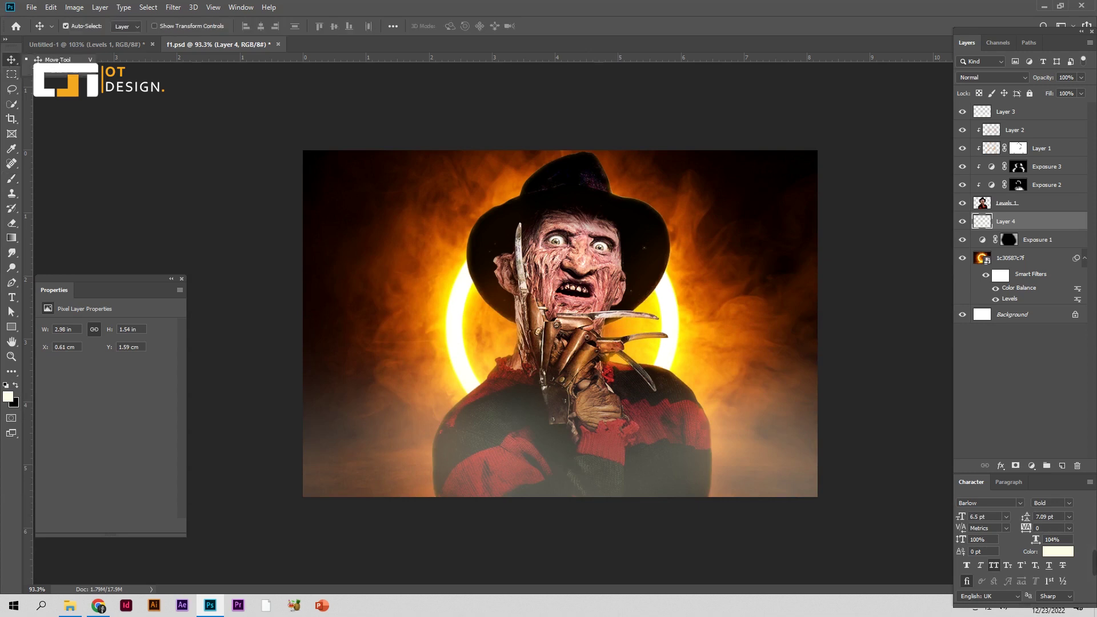
pyautogui.hotkey('ctrl', 'alt', 'a')
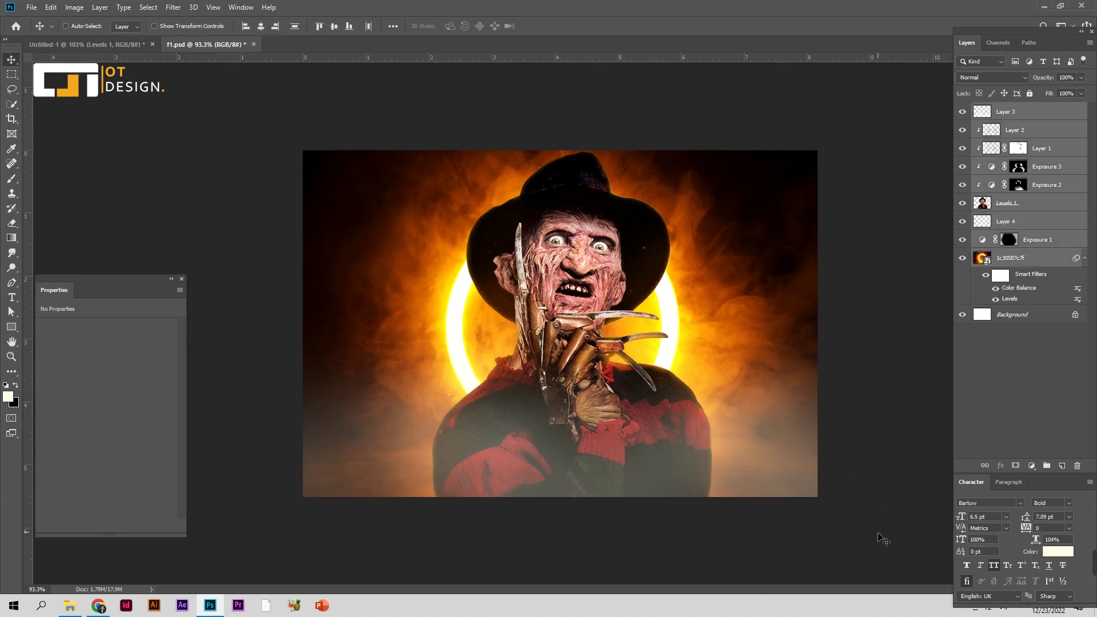
# Step: Flatten into Layer 0 and apply Camera Raw: Temperature +7, Contrast +3, Highlights +11, Shadows −13, Texture +8
pyautogui.hotkey('ctrl', 'shift', 'e')
pyautogui.click(1076, 113)
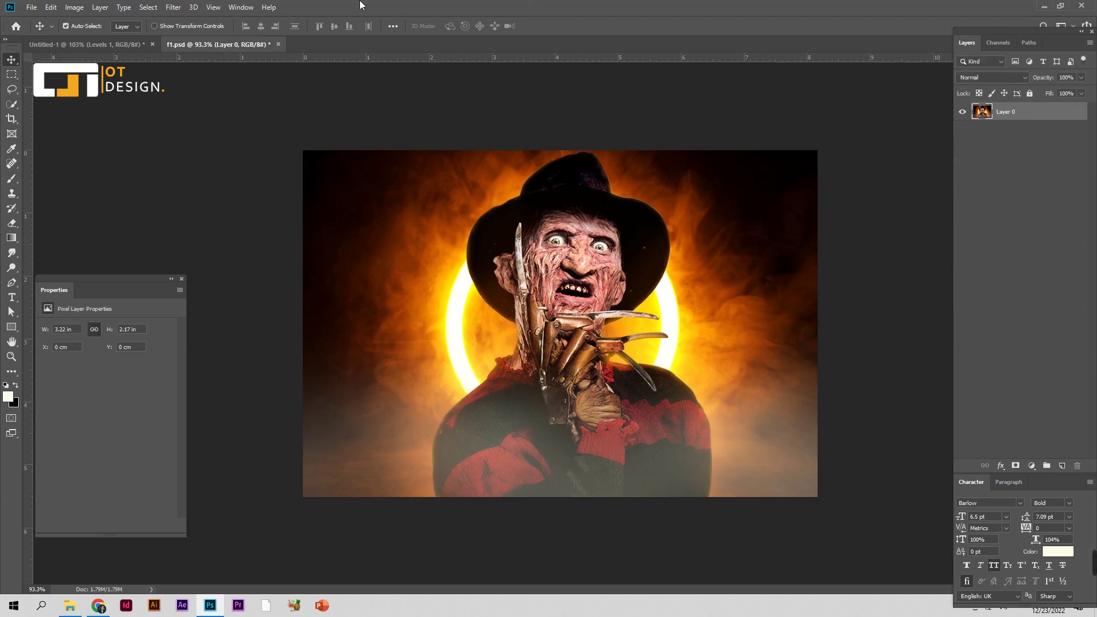
pyautogui.click(173, 7)
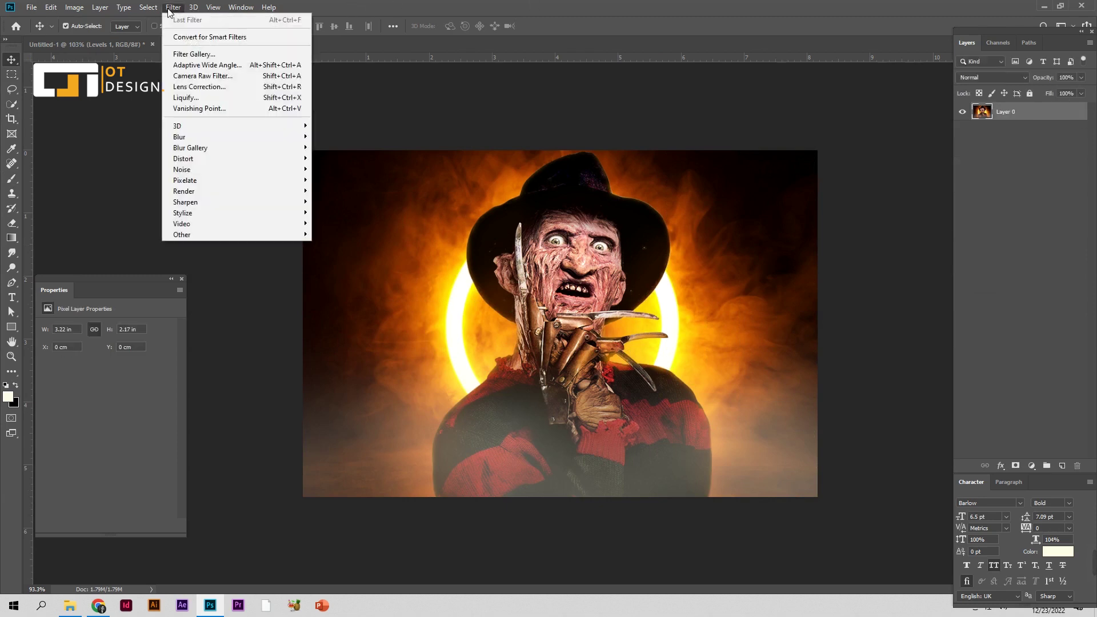
pyautogui.click(218, 78)
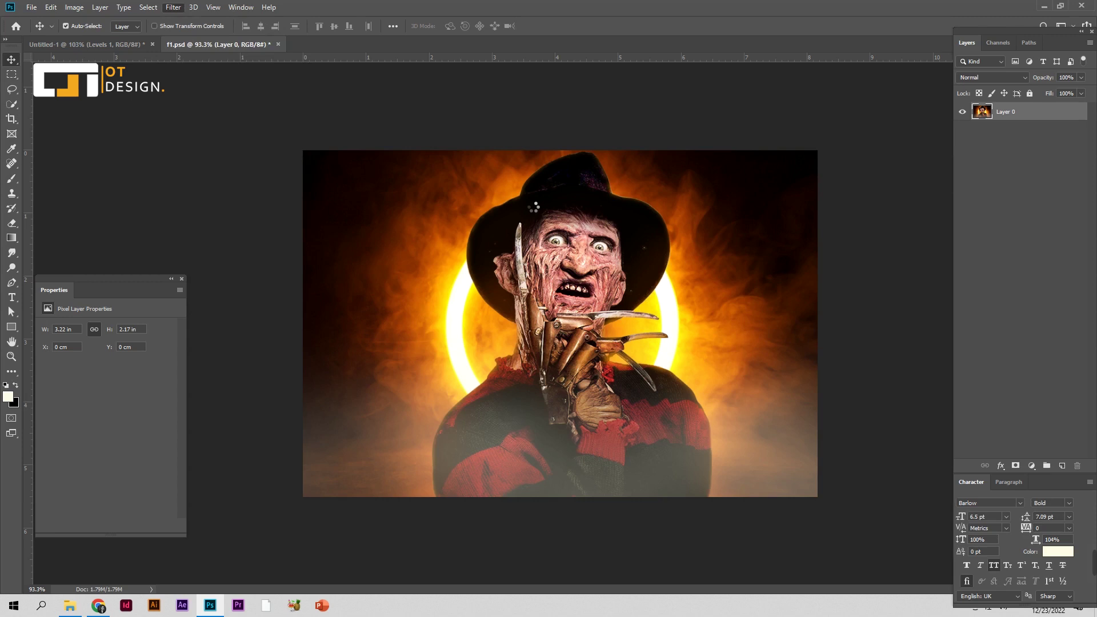
pyautogui.click(874, 223)
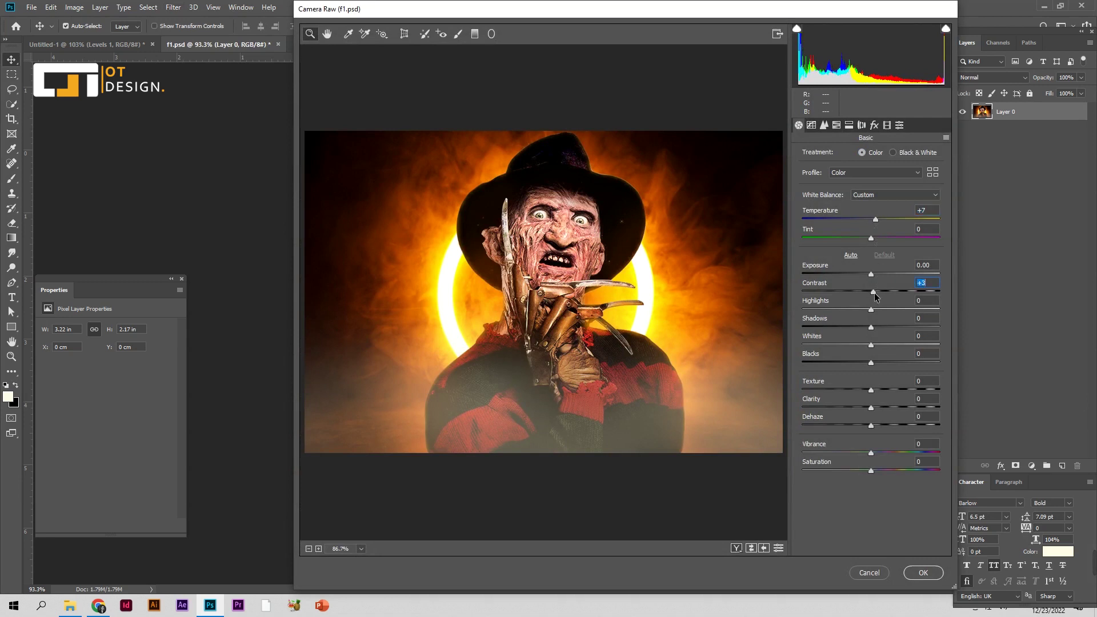
pyautogui.moveTo(871, 309); pyautogui.dragTo(862, 327)
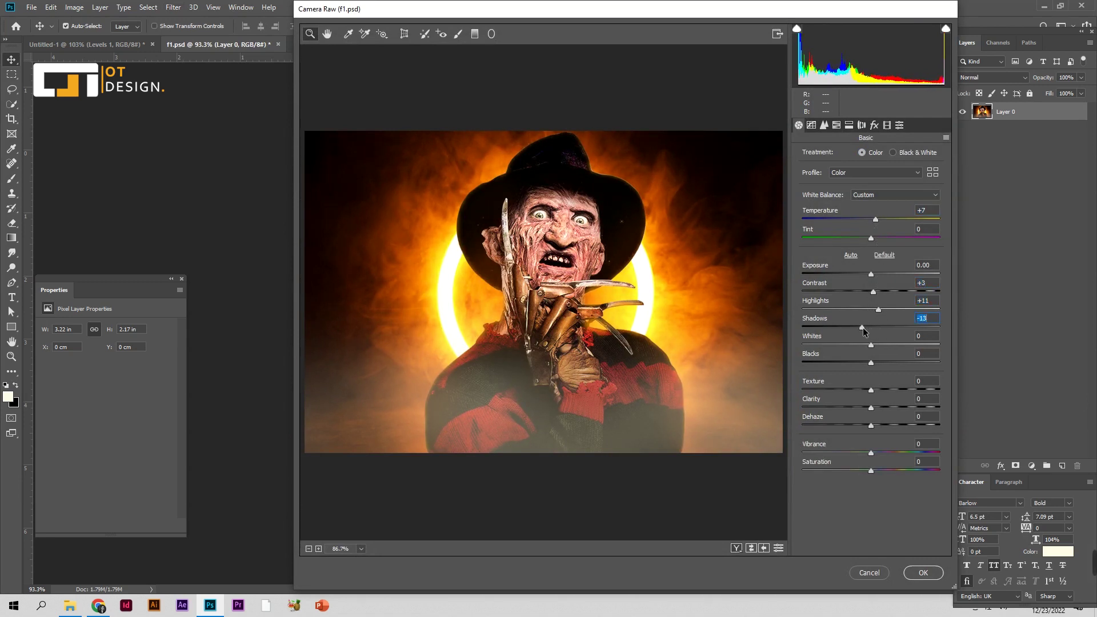
pyautogui.moveTo(874, 361); pyautogui.dragTo(879, 363)
pyautogui.moveTo(879, 363); pyautogui.dragTo(870, 365)
pyautogui.doubleClick(870, 363)
pyautogui.moveTo(870, 345); pyautogui.dragTo(873, 345)
pyautogui.moveTo(872, 394); pyautogui.dragTo(877, 398)
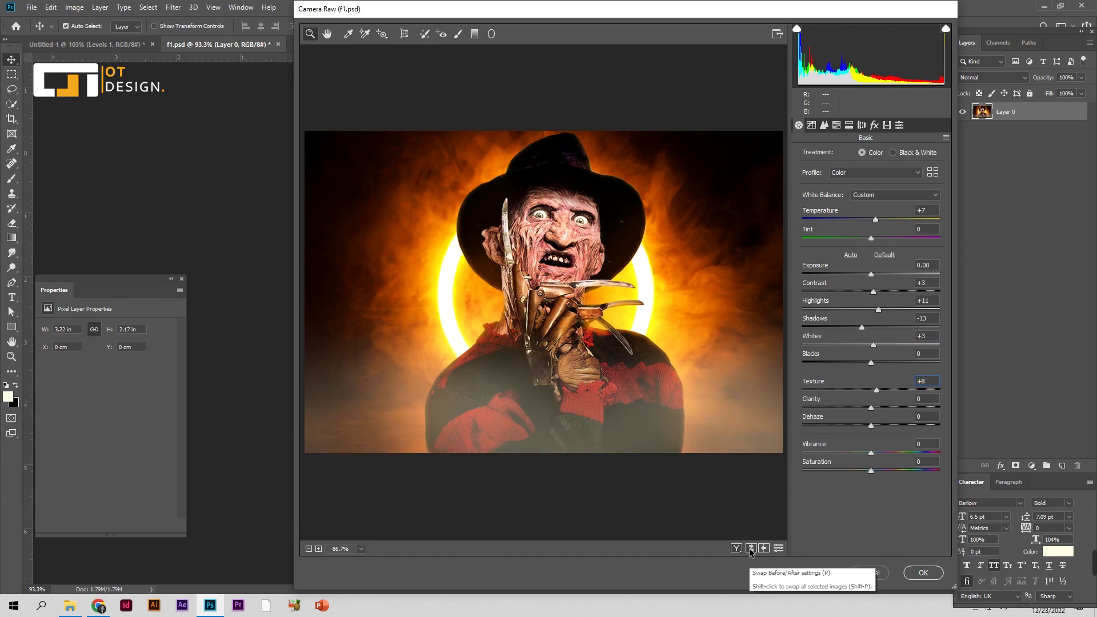
pyautogui.click(923, 573)
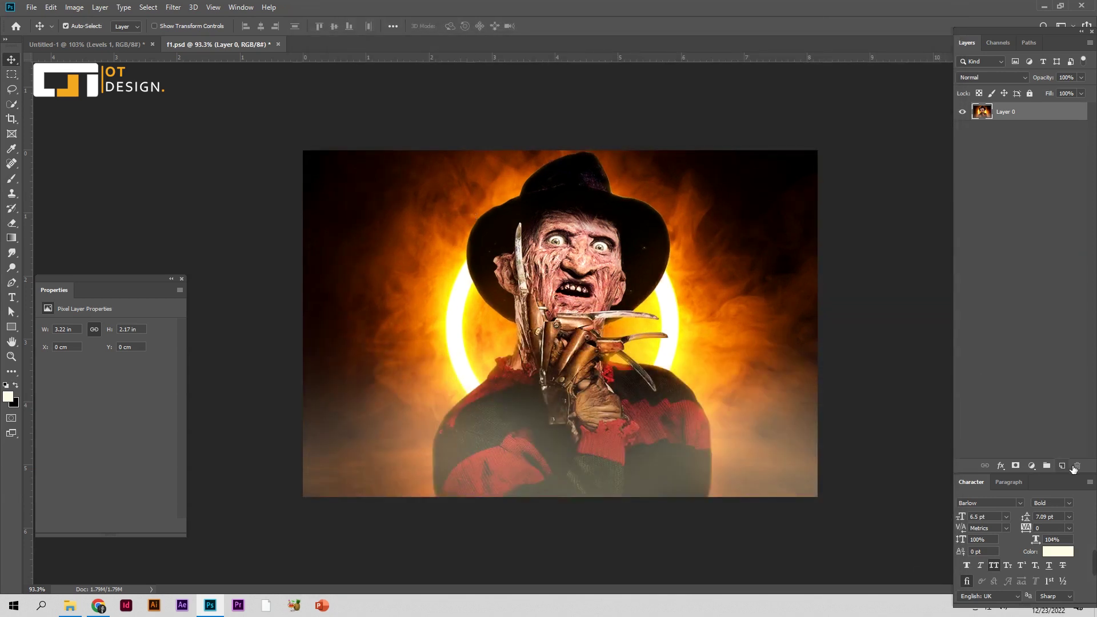
# Step: Add a new layer and set up a soft black brush at 100% opacity
pyautogui.click(1062, 465)
pyautogui.press('b')
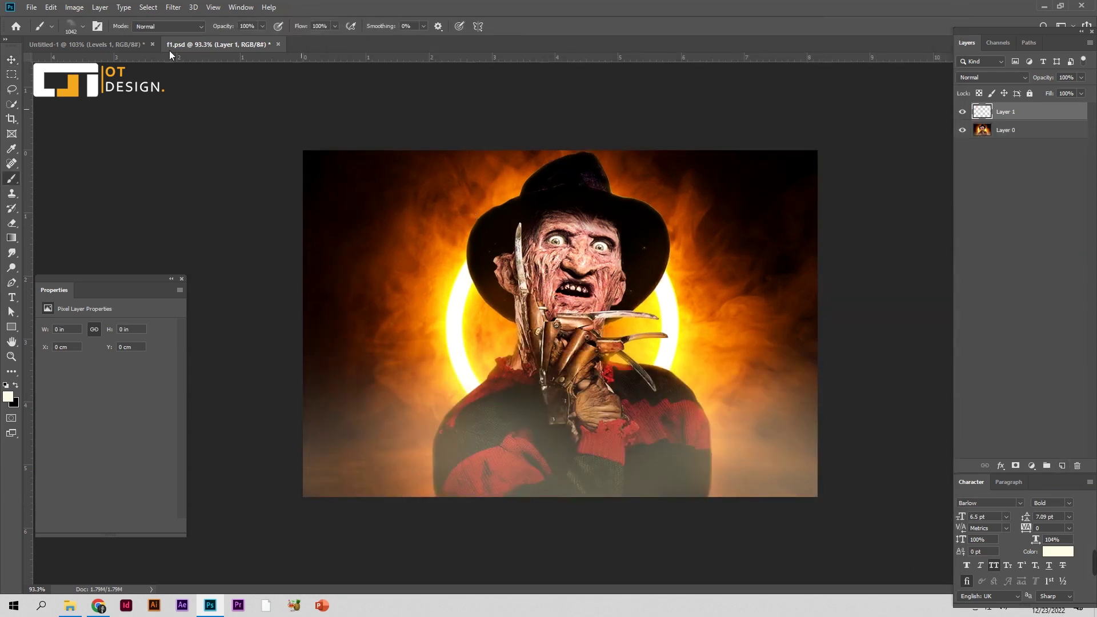
pyautogui.click(74, 25)
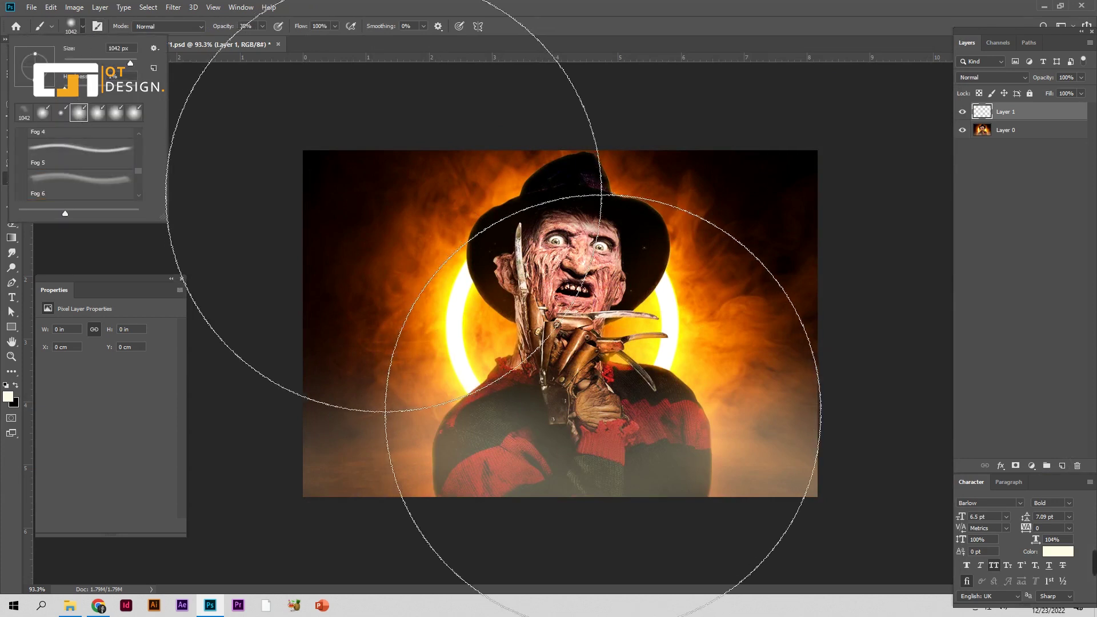
pyautogui.press('x')
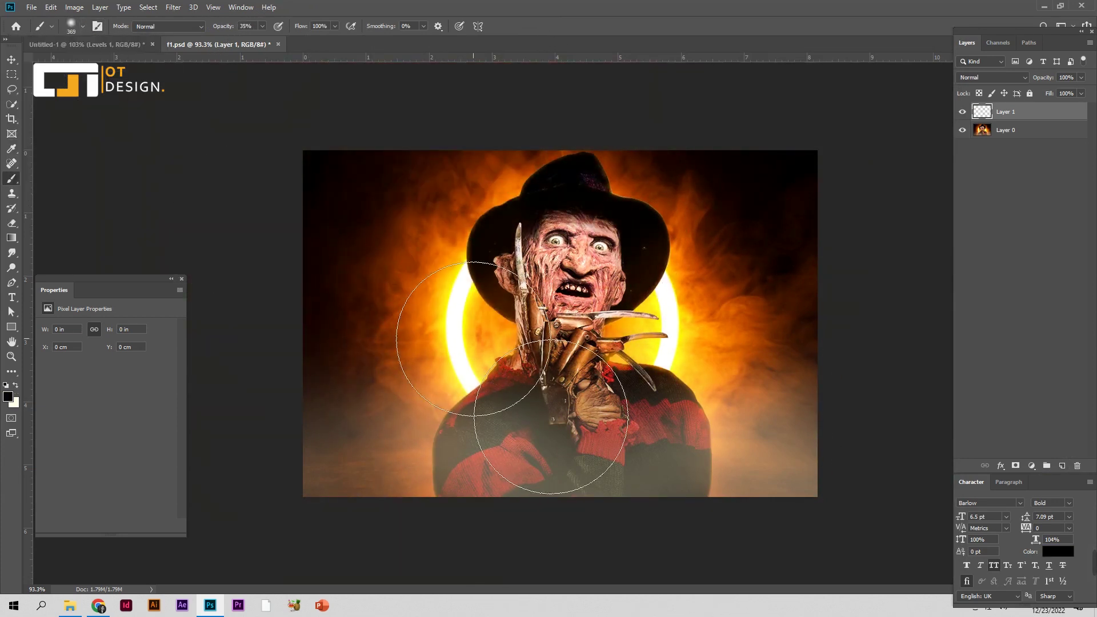
pyautogui.press('0')
pyautogui.rightClick(457, 202)
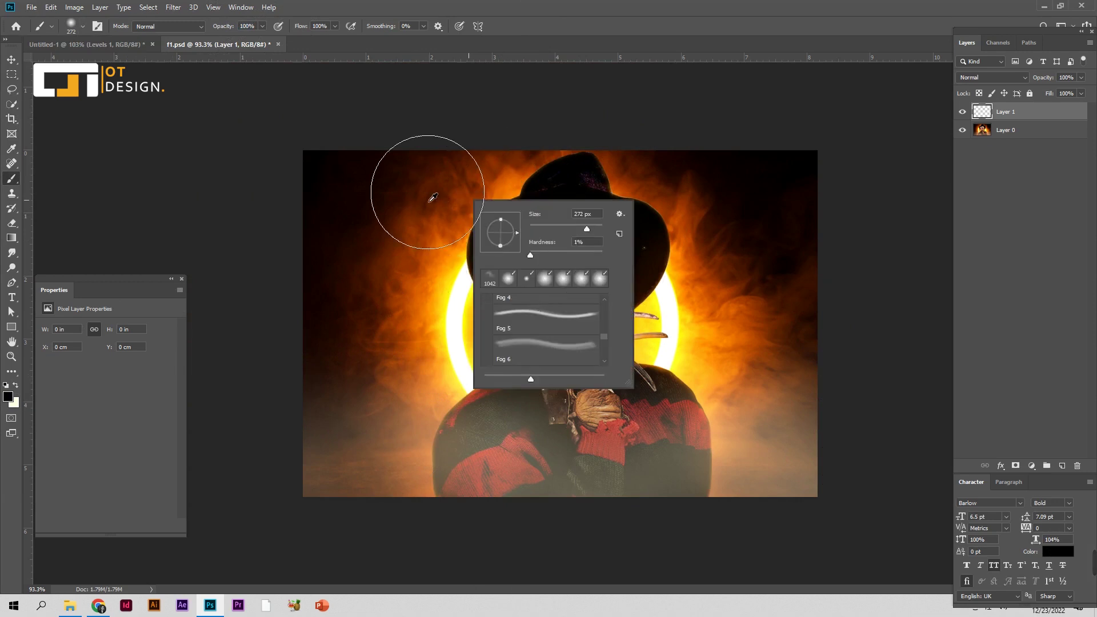
# Step: Darken the top, right, bottom and left edges with soft black strokes into a vignette
pyautogui.click(313, 139)
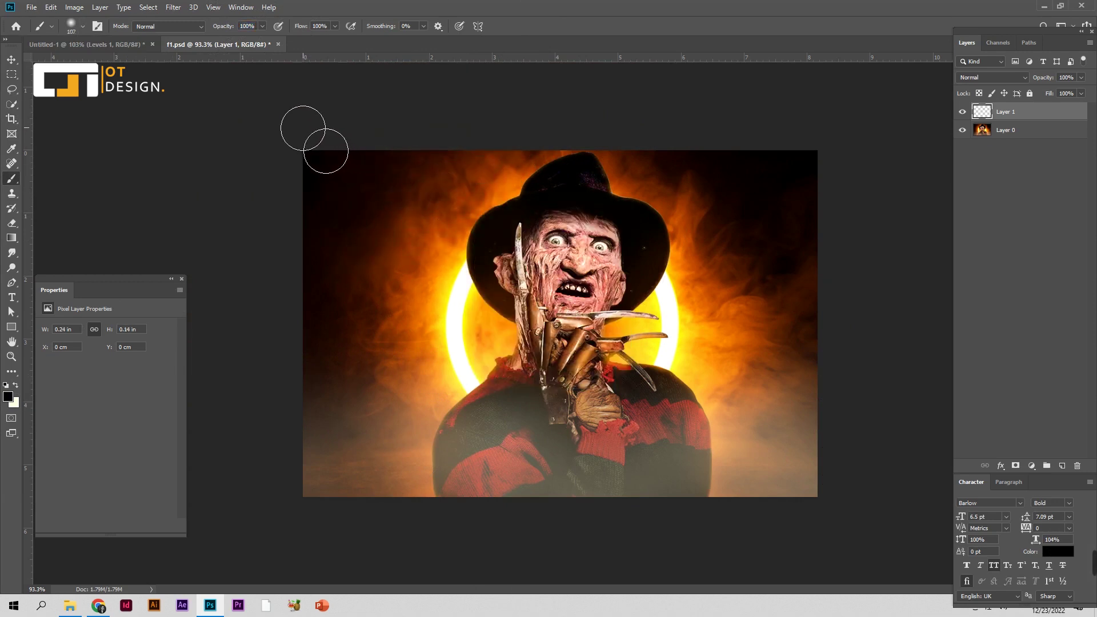
pyautogui.moveTo(822, 129); pyautogui.dragTo(821, 122)
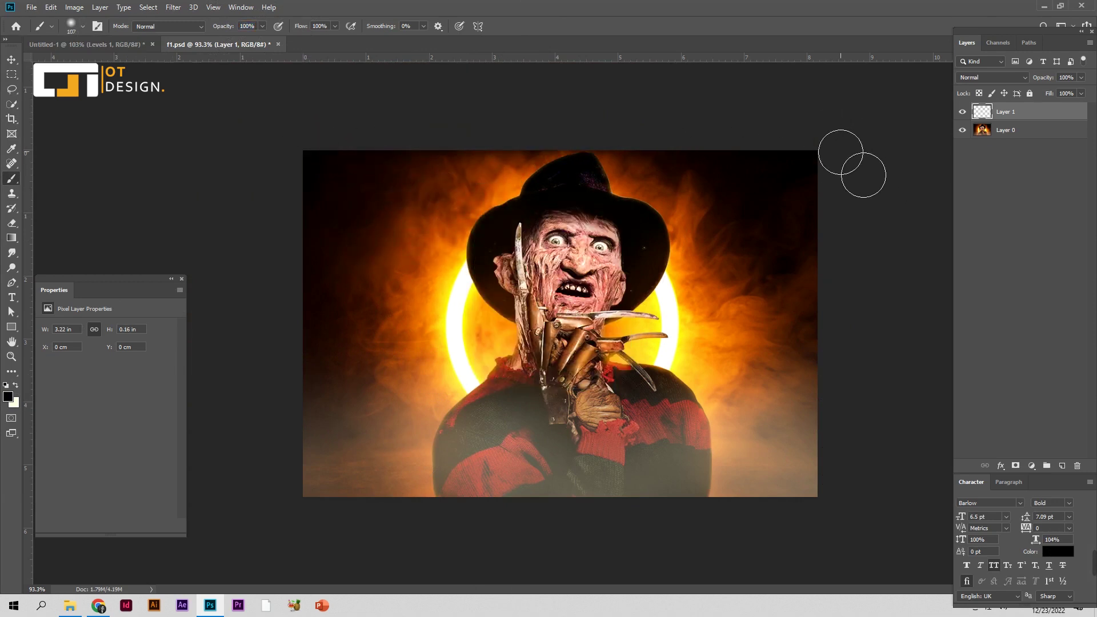
pyautogui.keyDown('shift'); pyautogui.click(831, 498); pyautogui.keyUp('shift')
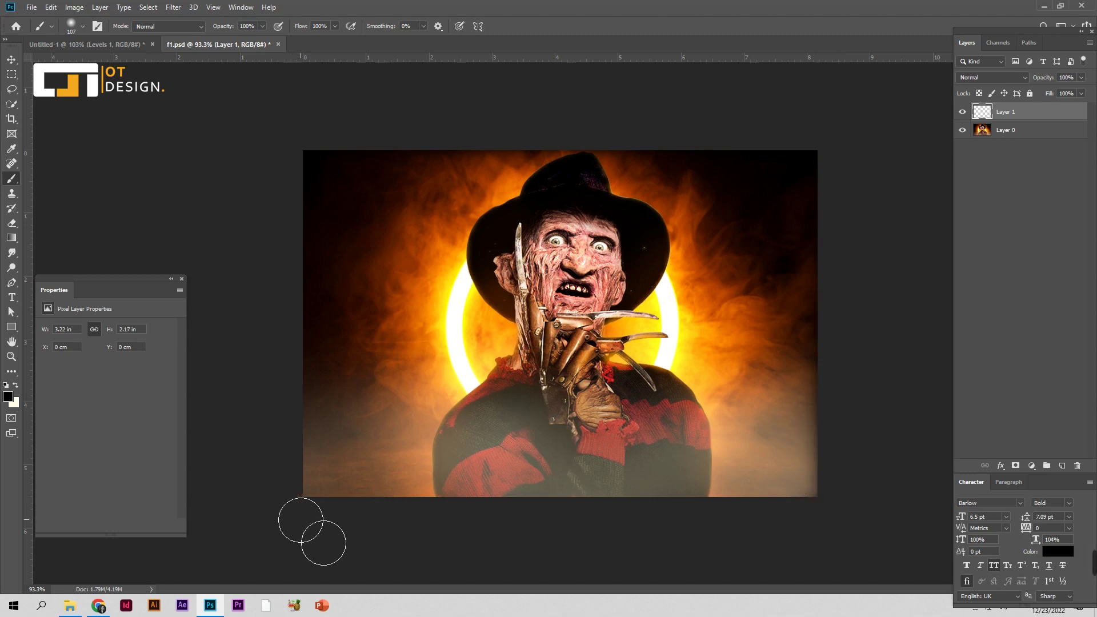
pyautogui.keyDown('shift'); pyautogui.click(300, 520); pyautogui.keyUp('shift')
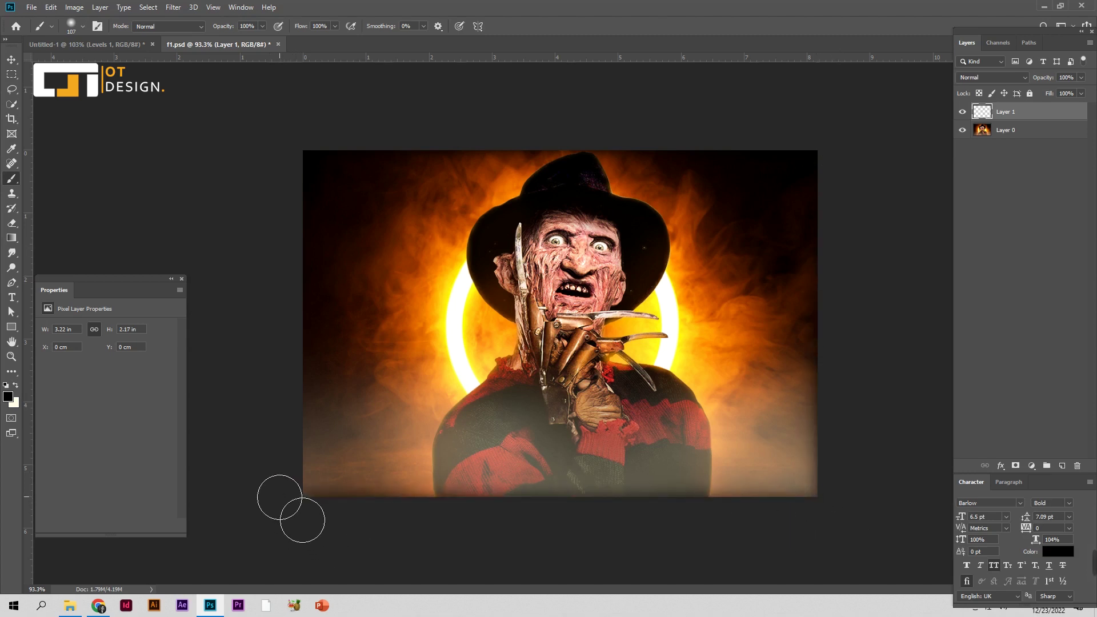
pyautogui.keyDown('shift'); pyautogui.click(302, 176); pyautogui.keyUp('shift')
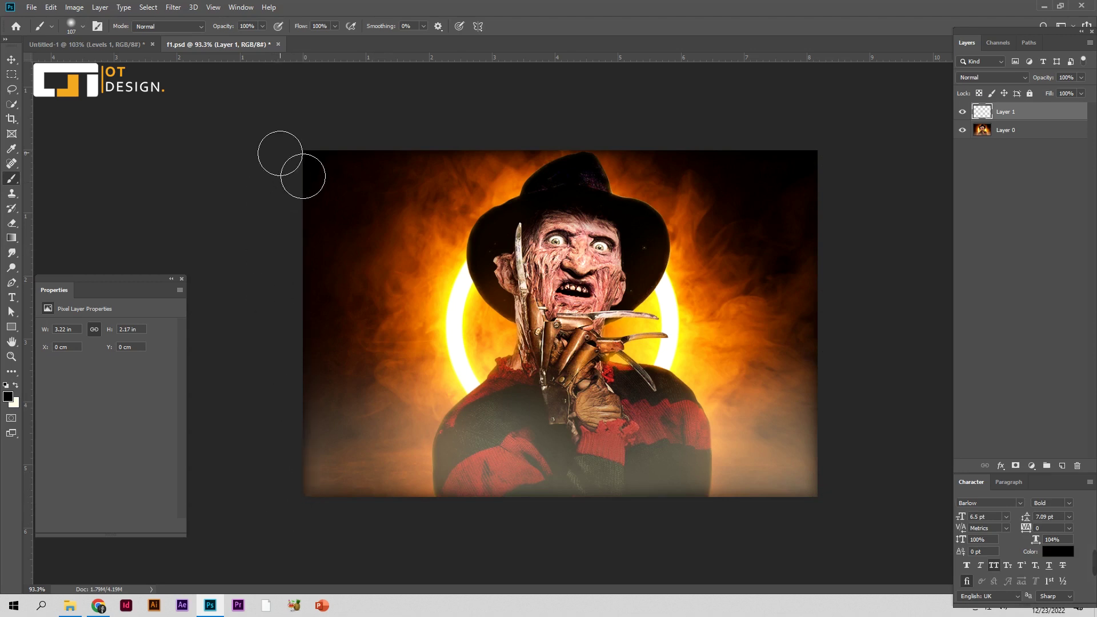
pyautogui.click(12, 59)
pyautogui.click(193, 140)
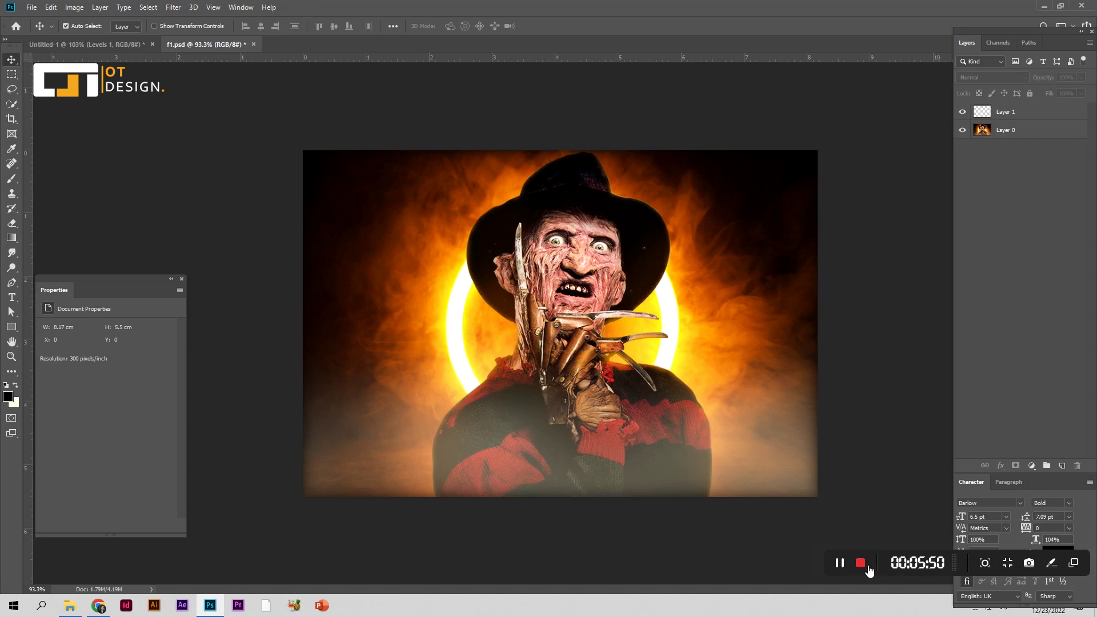
pyautogui.click(863, 566)
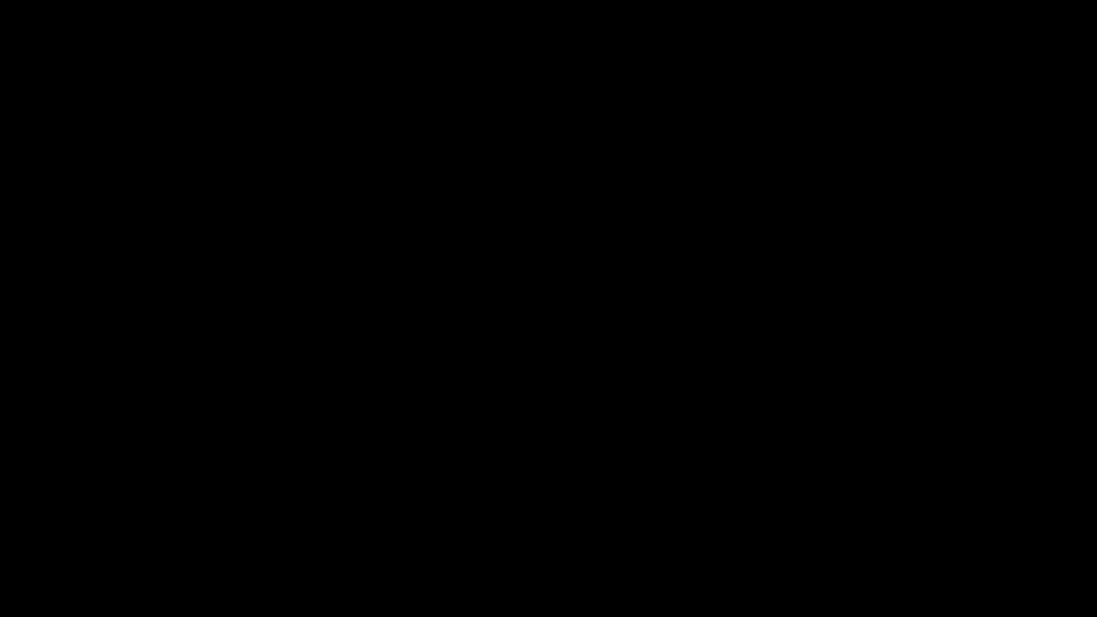